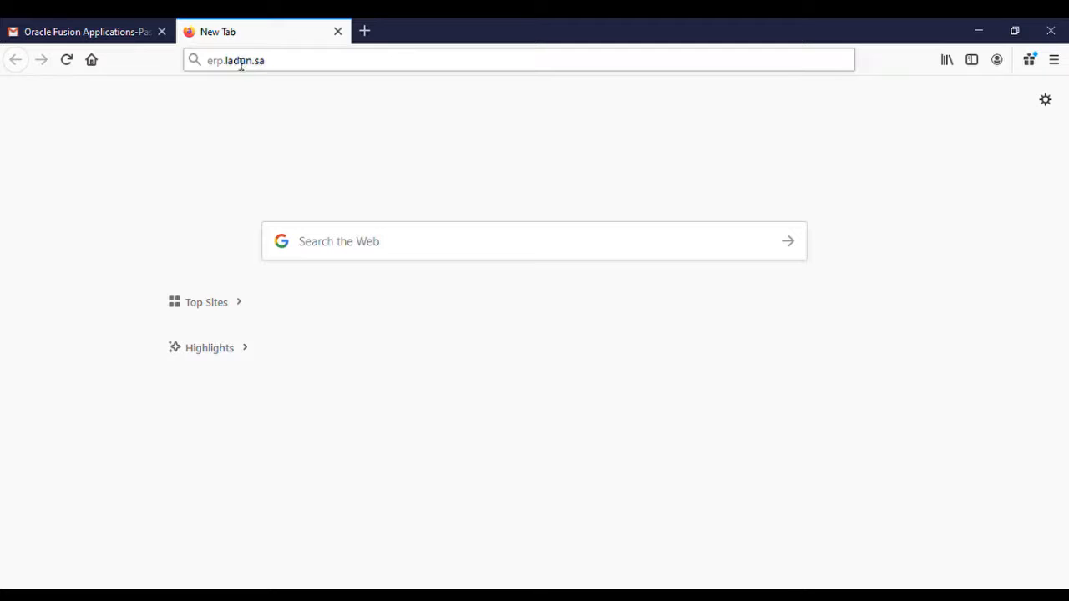
Go to erp.ladun.sa in Firefox to load the Oracle Applications Cloud sign-in page.
{"action": "left_click", "coordinate": [240, 62]}
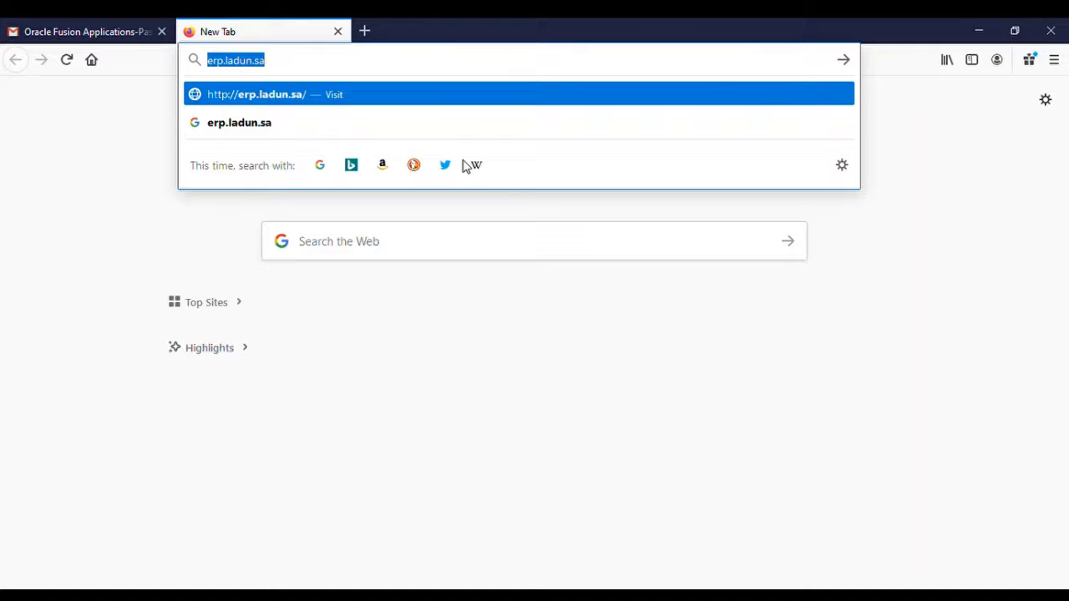
{"action": "key", "text": "End"}
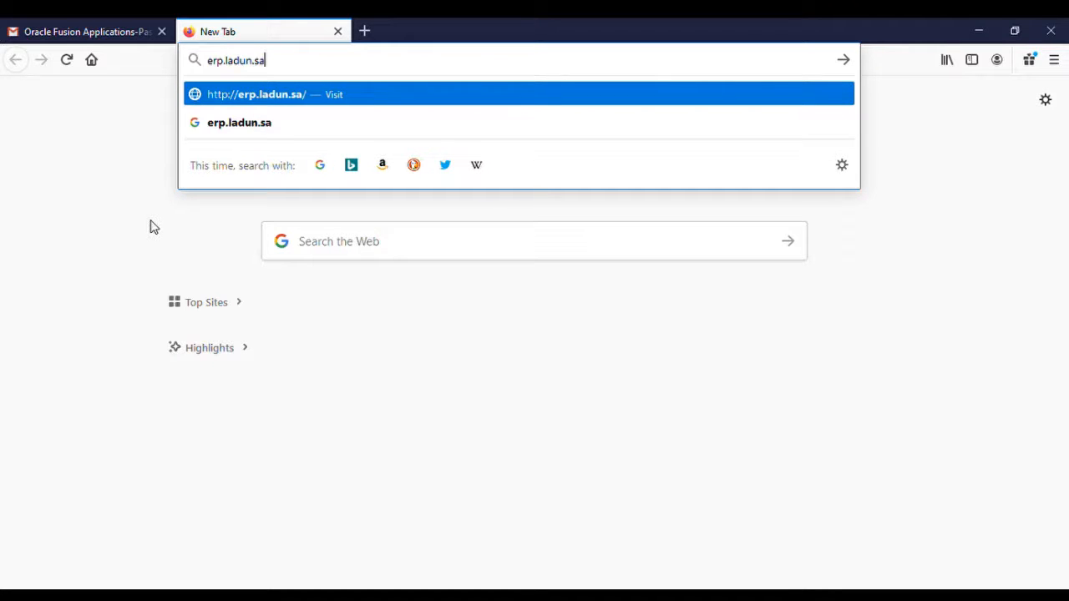
{"action": "key", "text": "Return"}
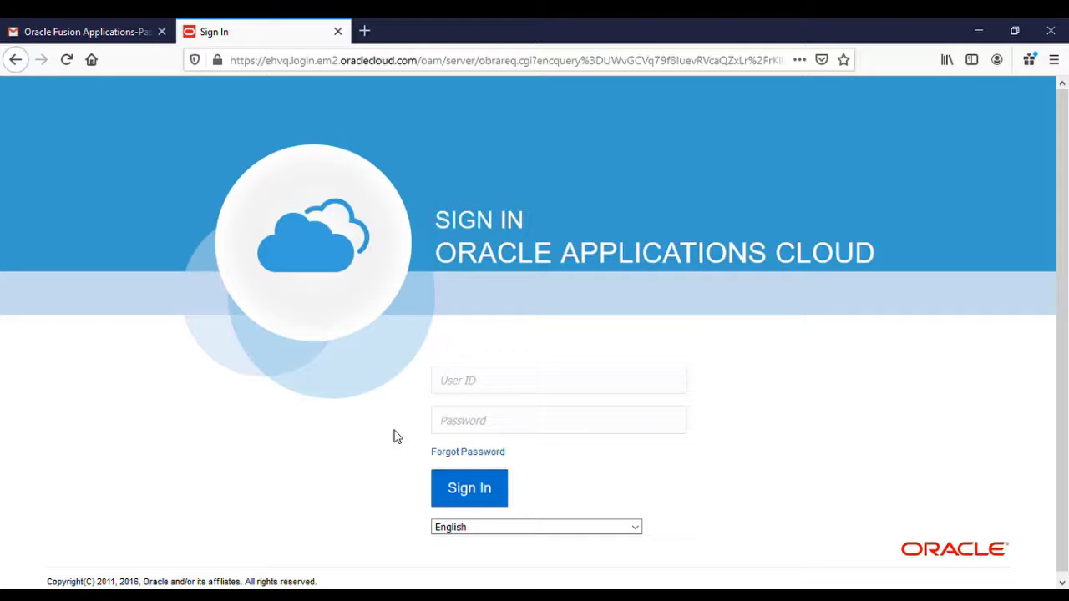
Submit a Forgot Password request for the user name, choosing password reset.
{"action": "left_click", "coordinate": [449, 456]}
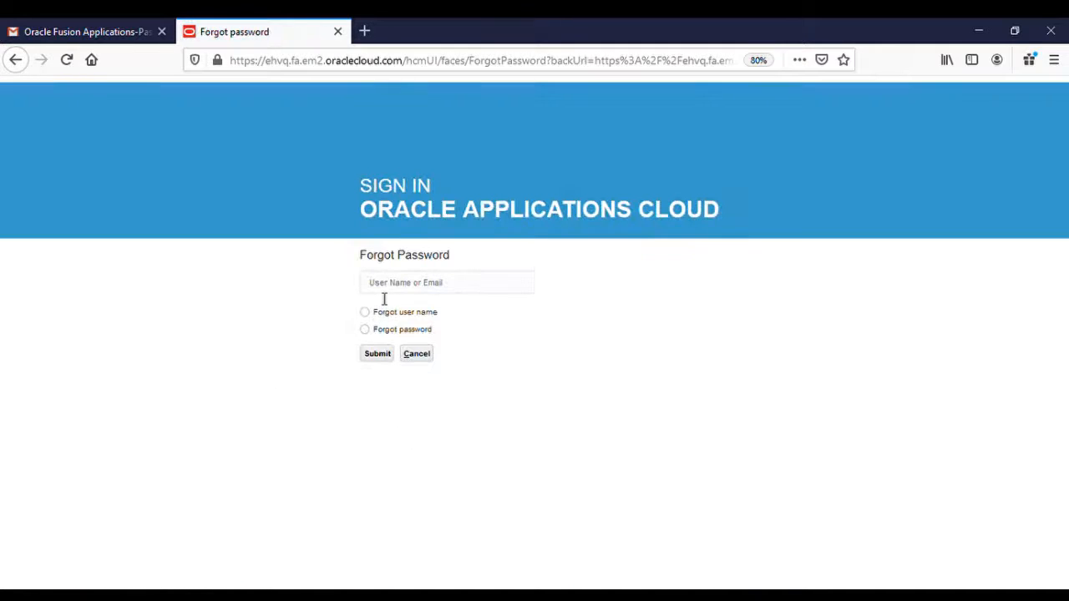
{"action": "type", "text": "2401"}
{"action": "left_click", "coordinate": [368, 331]}
{"action": "left_click", "coordinate": [374, 356]}
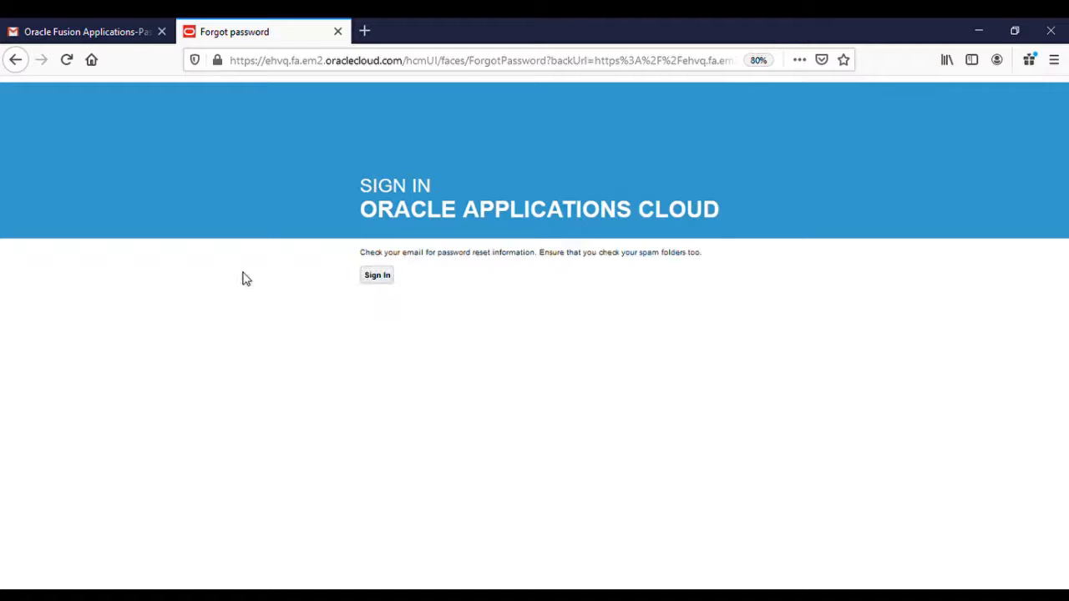
Open the emailed reset link from the mailbox and submit a new password.
{"action": "left_click", "coordinate": [111, 25]}
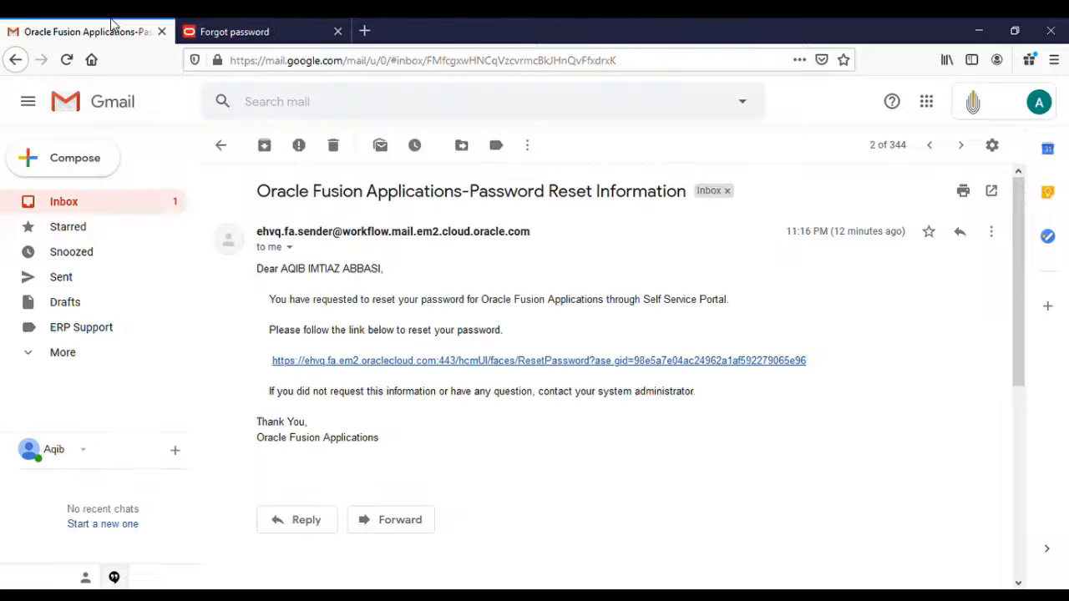
{"action": "left_click", "coordinate": [755, 362]}
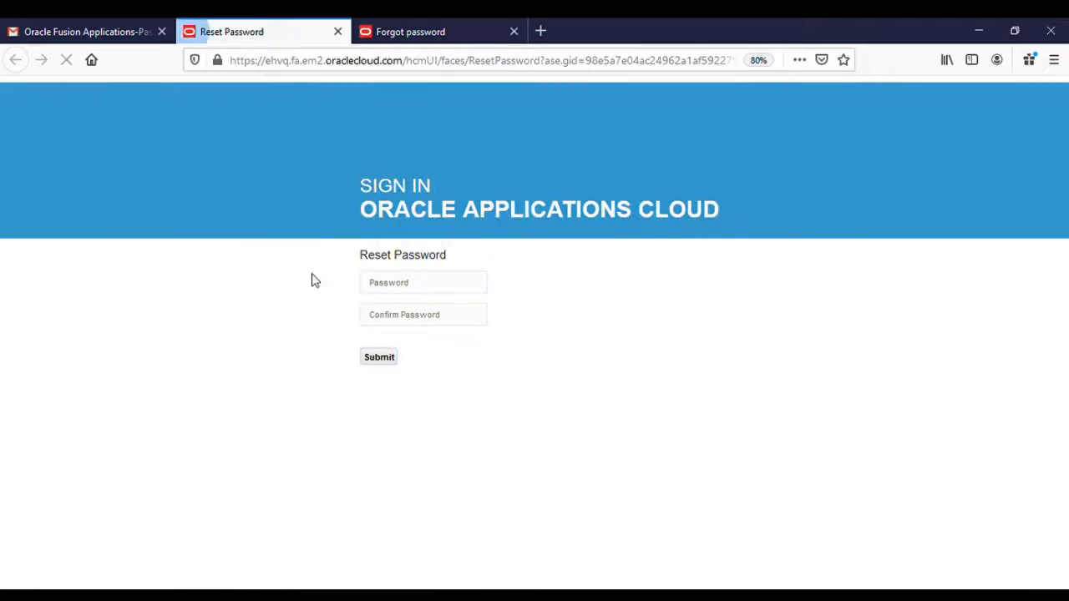
{"action": "left_click", "coordinate": [375, 283]}
{"action": "type", "text": "aaa"}
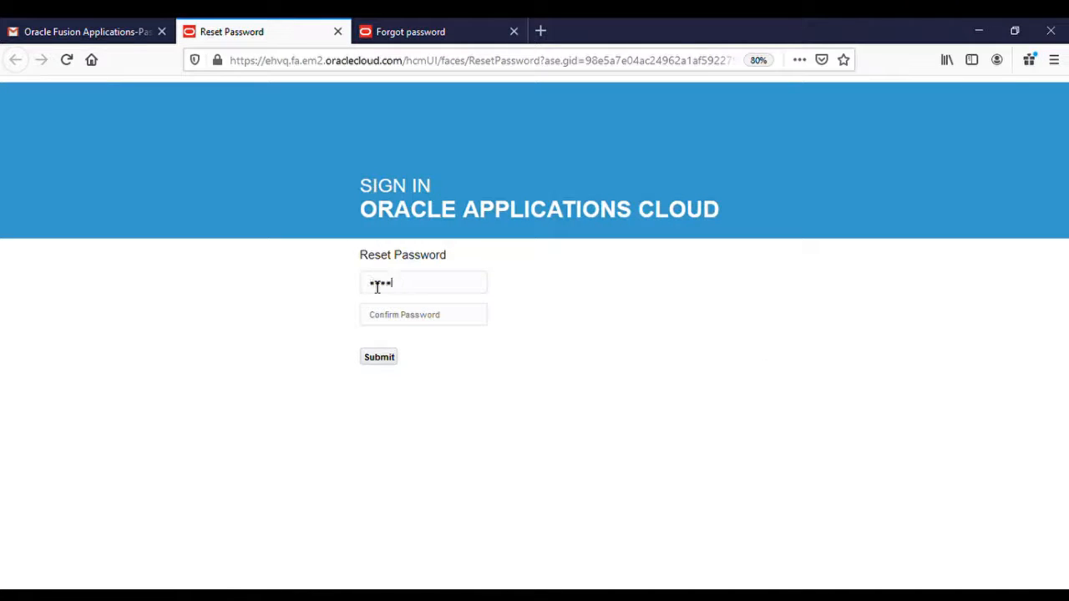
{"action": "type", "text": "aaaaa"}
{"action": "left_click", "coordinate": [374, 360]}
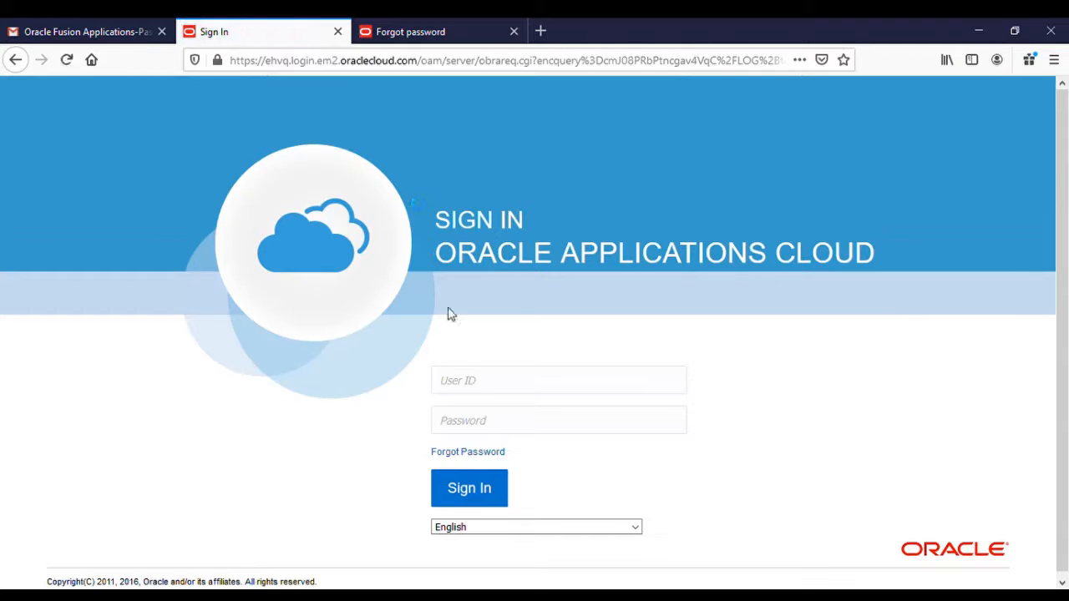
Sign in with the user ID and password and reach the home springboard.
{"action": "type", "text": "2401***********"}
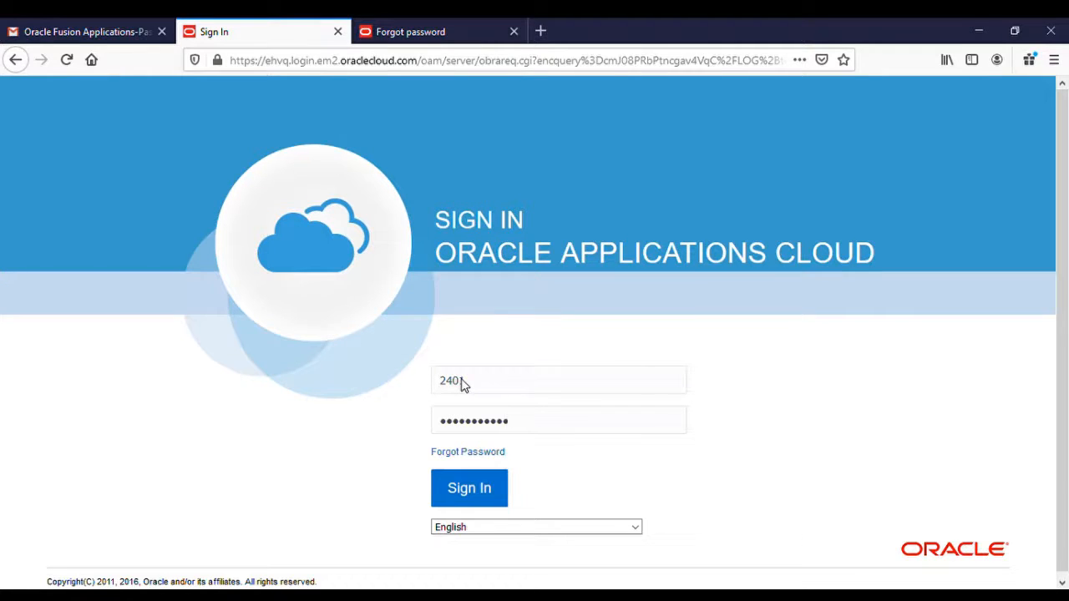
{"action": "left_click", "coordinate": [467, 484]}
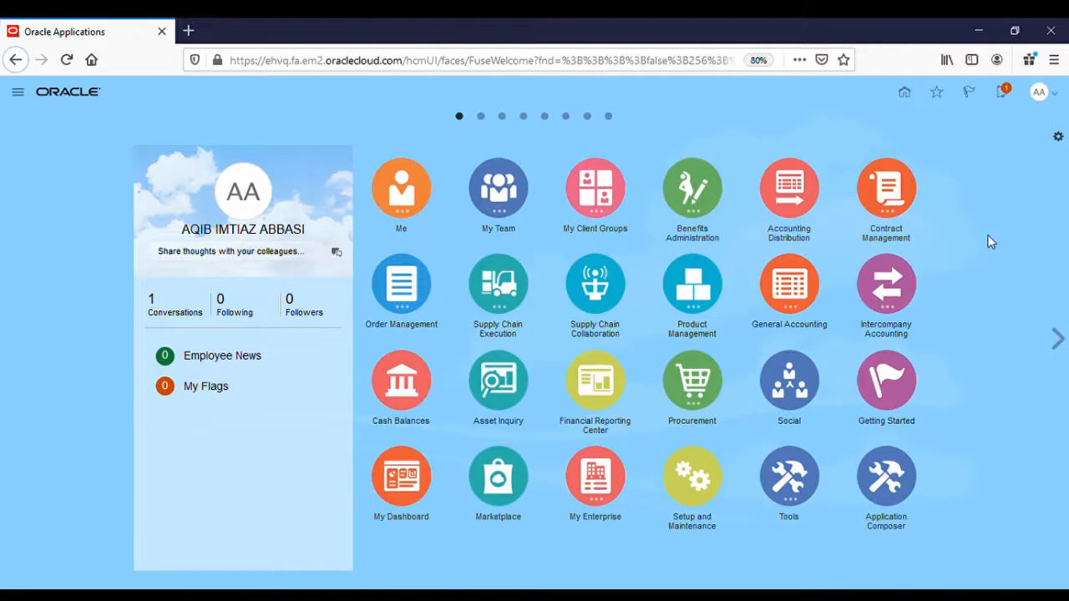
{"action": "left_click", "coordinate": [908, 94]}
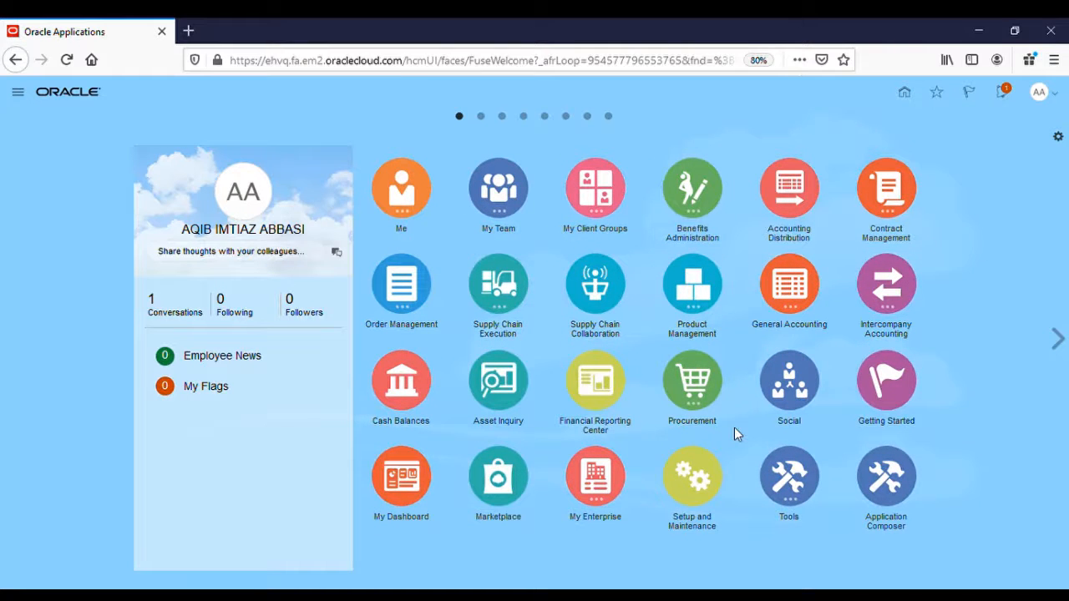
Open Procurement > Purchase Requisitions and point out recent requisition PR-00000420 with Incomplete status.
{"action": "left_click", "coordinate": [700, 391]}
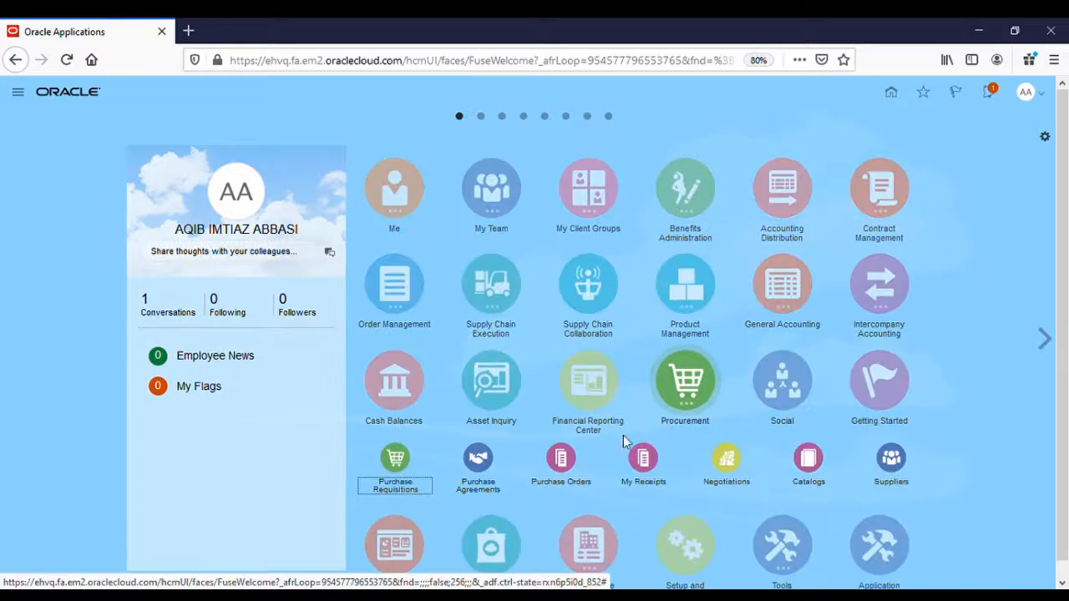
{"action": "left_click", "coordinate": [400, 466]}
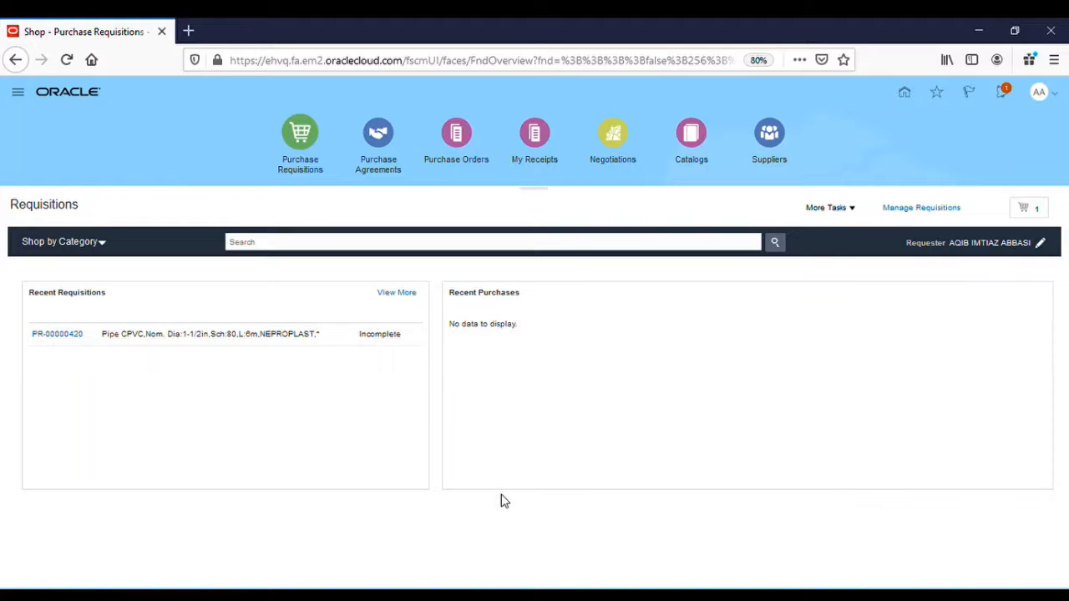
{"action": "double_click", "coordinate": [106, 299]}
{"action": "left_click", "coordinate": [147, 306]}
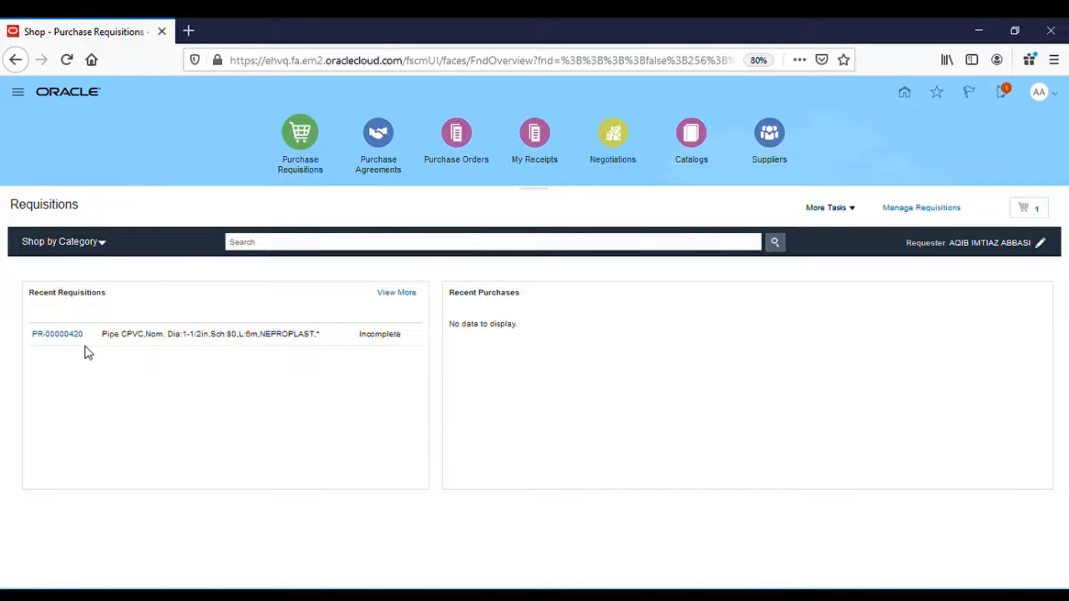
{"action": "double_click", "coordinate": [50, 346]}
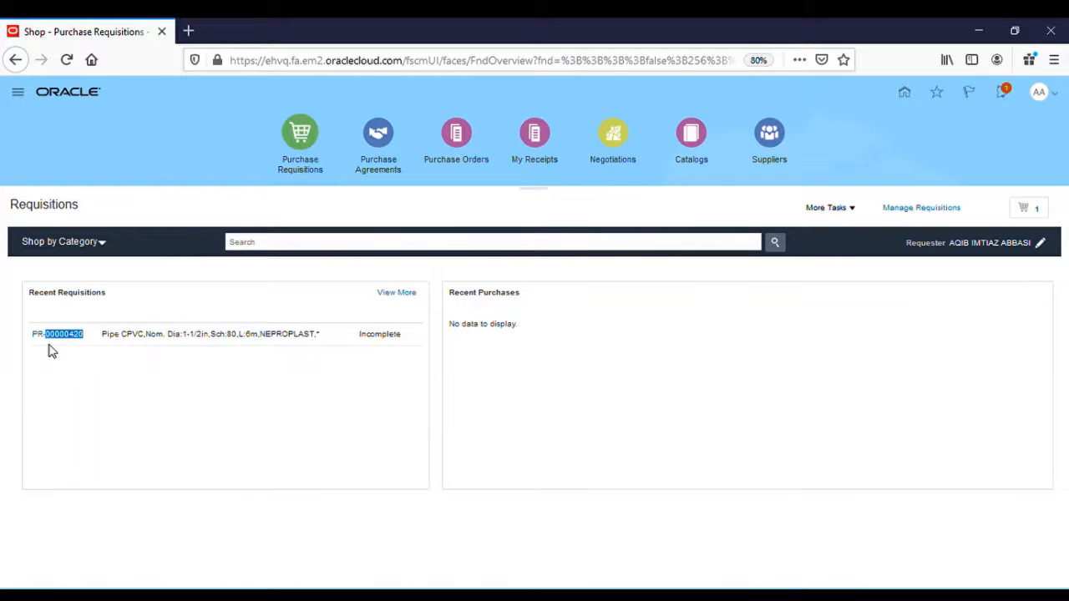
{"action": "left_click", "coordinate": [144, 348]}
{"action": "double_click", "coordinate": [384, 343]}
{"action": "left_click", "coordinate": [389, 370]}
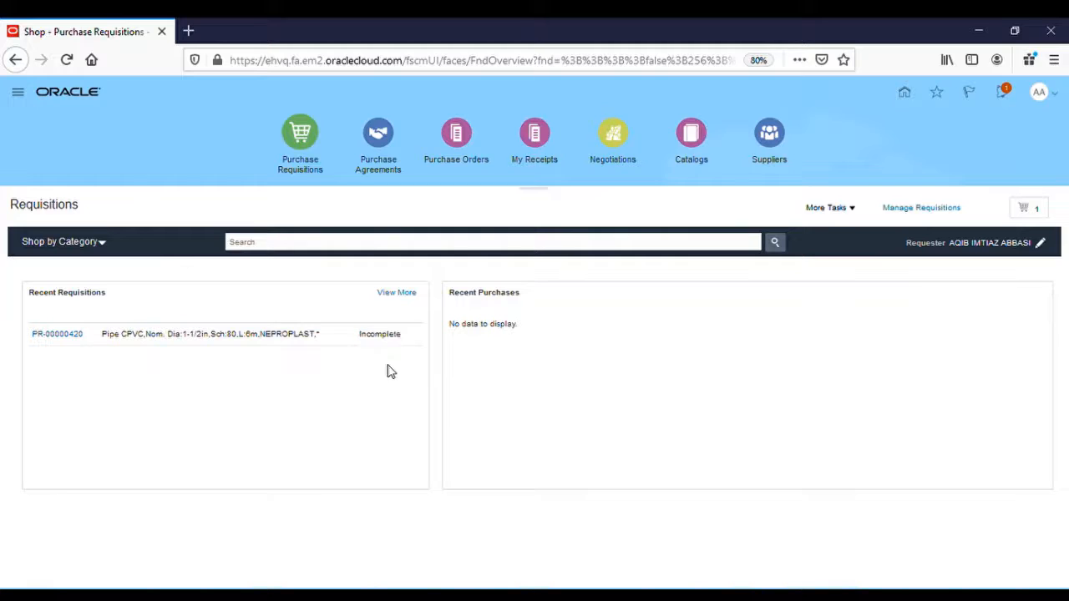
Highlight Recent Purchases and the requester name, then edit the requisition preferences.
{"action": "triple_click", "coordinate": [494, 296]}
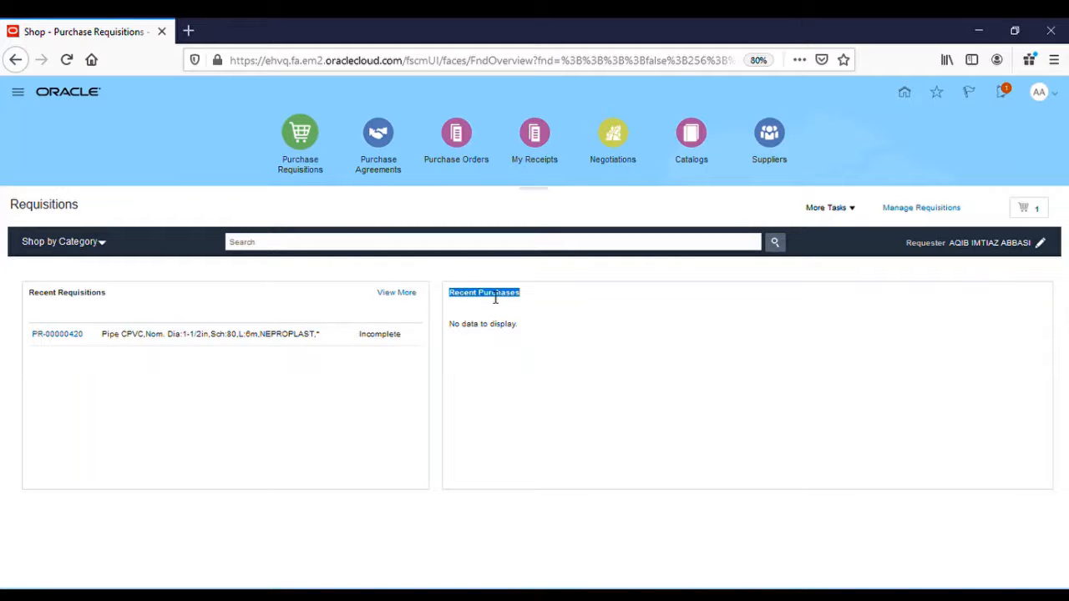
{"action": "left_click", "coordinate": [549, 356]}
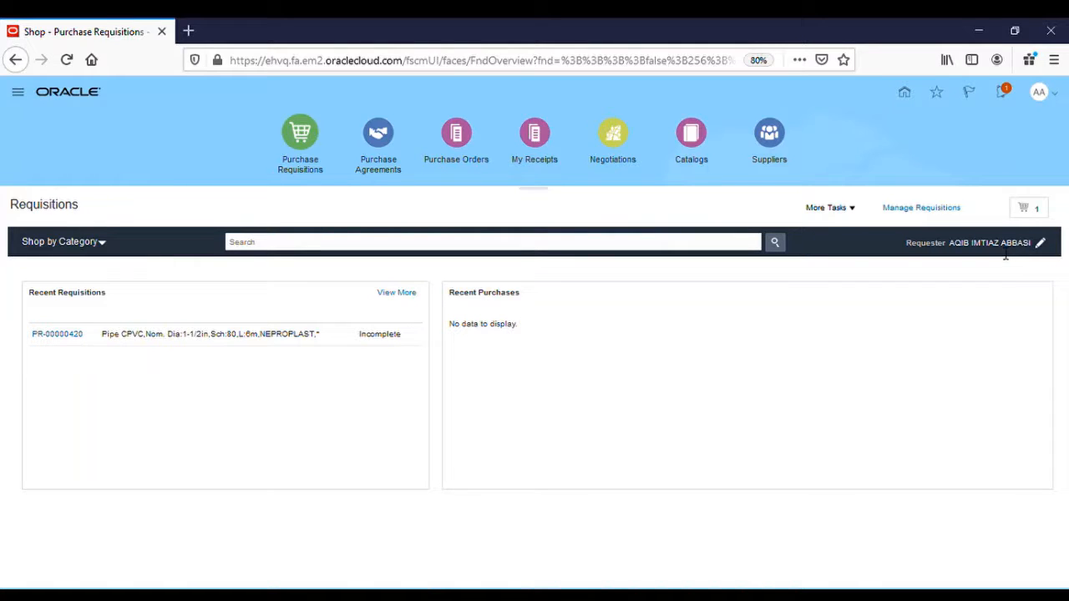
{"action": "triple_click", "coordinate": [1006, 254]}
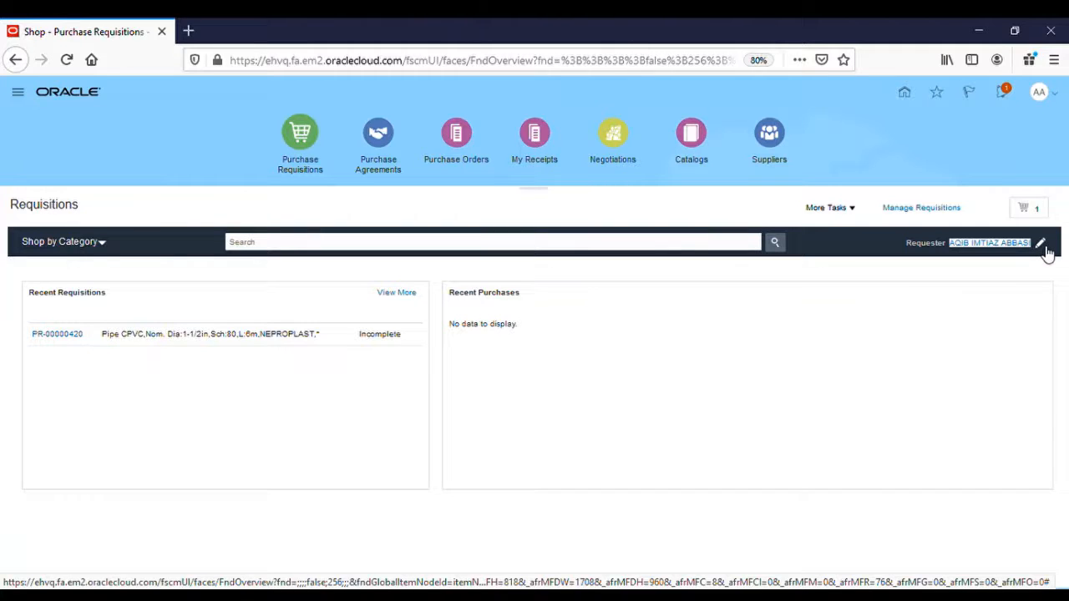
{"action": "left_click", "coordinate": [1044, 247]}
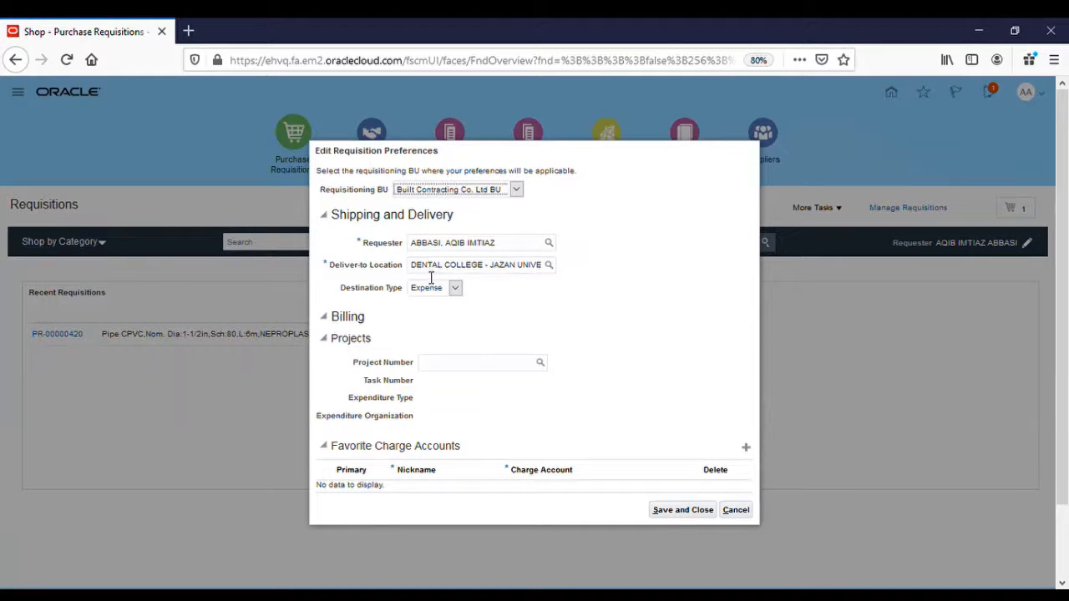
Set the deliver-to location to DENTAL COLLEGE - JAZAN (code G12121S) and save the preferences.
{"action": "left_click", "coordinate": [551, 266]}
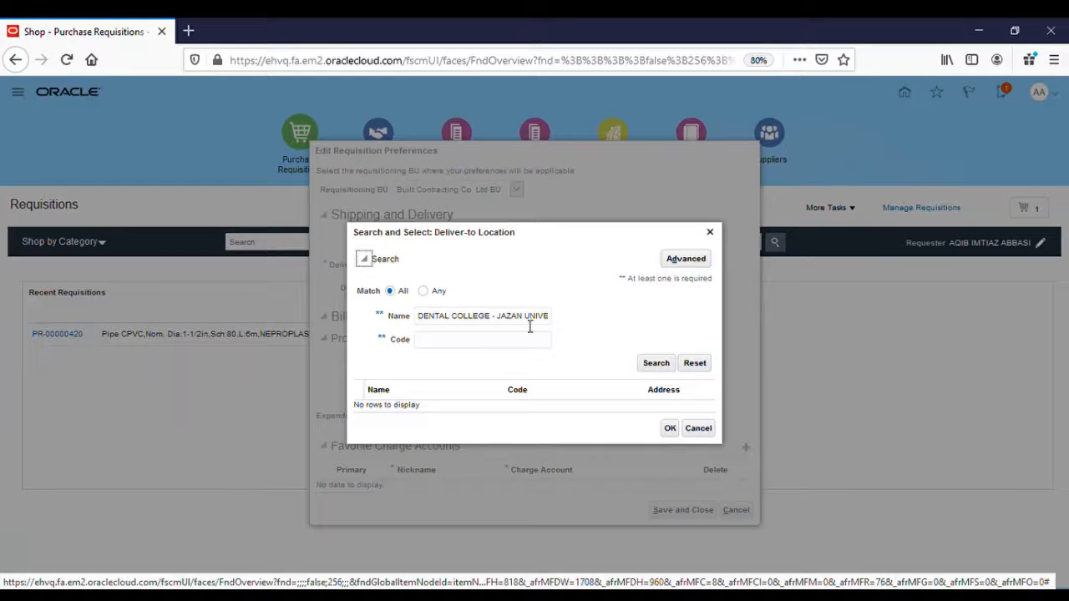
{"action": "triple_click", "coordinate": [530, 320]}
{"action": "key", "text": "BackSpace"}
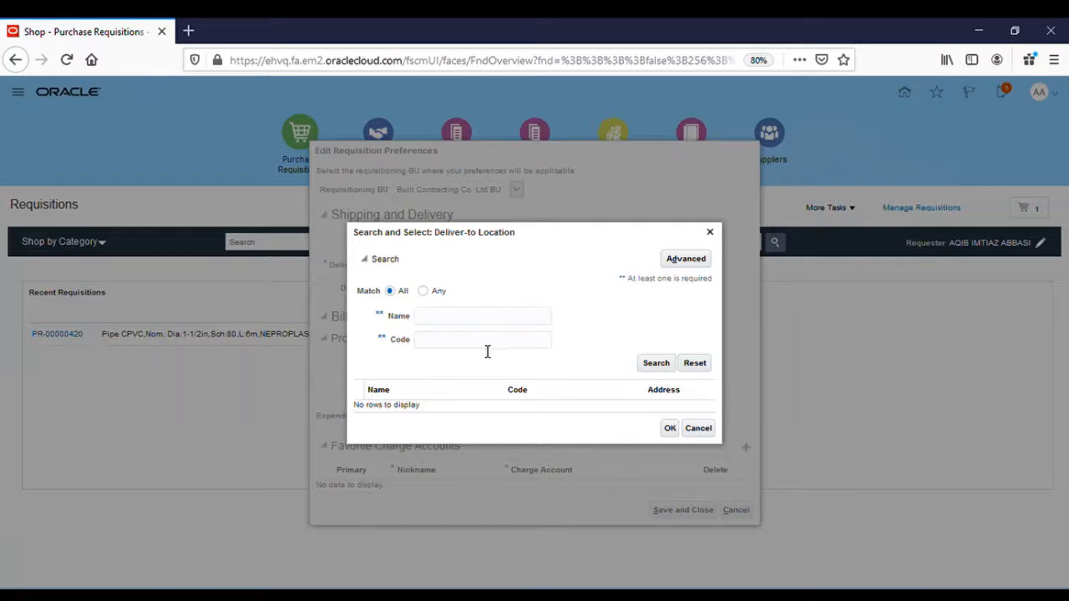
{"action": "left_click", "coordinate": [487, 351]}
{"action": "type", "text": "g12121s"}
{"action": "left_click", "coordinate": [657, 365]}
{"action": "left_click", "coordinate": [603, 410]}
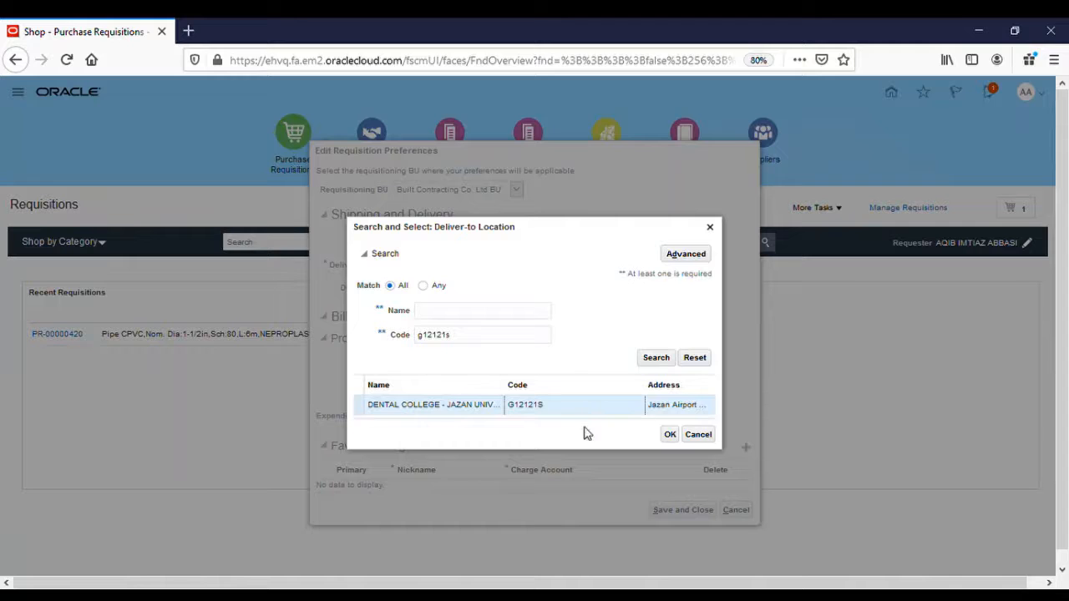
{"action": "left_click", "coordinate": [672, 441]}
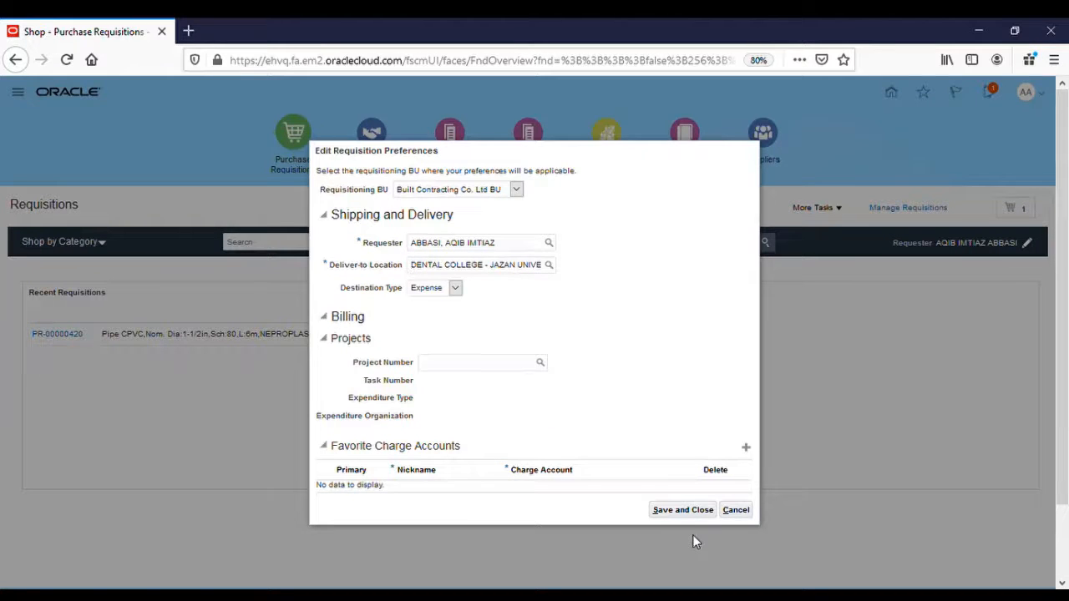
{"action": "left_click", "coordinate": [689, 511]}
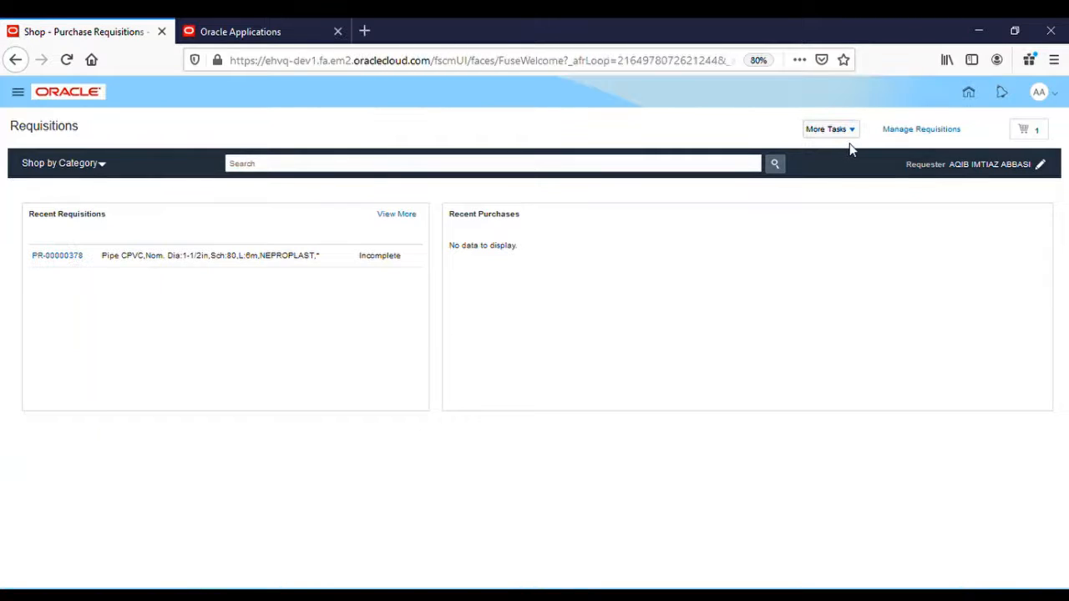
{"action": "left_click", "coordinate": [856, 131]}
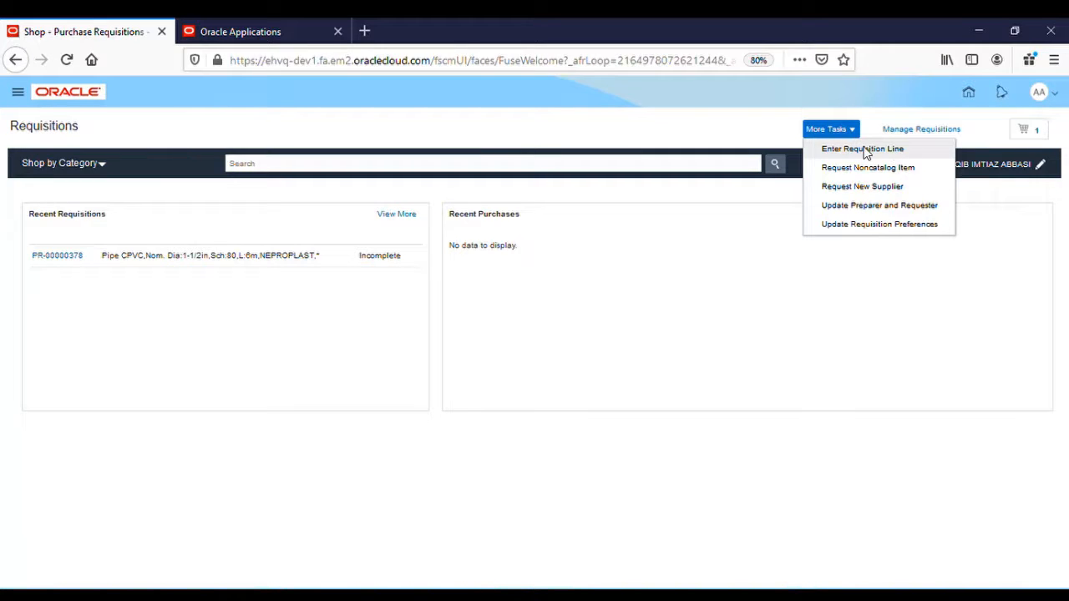
{"action": "left_click", "coordinate": [866, 149]}
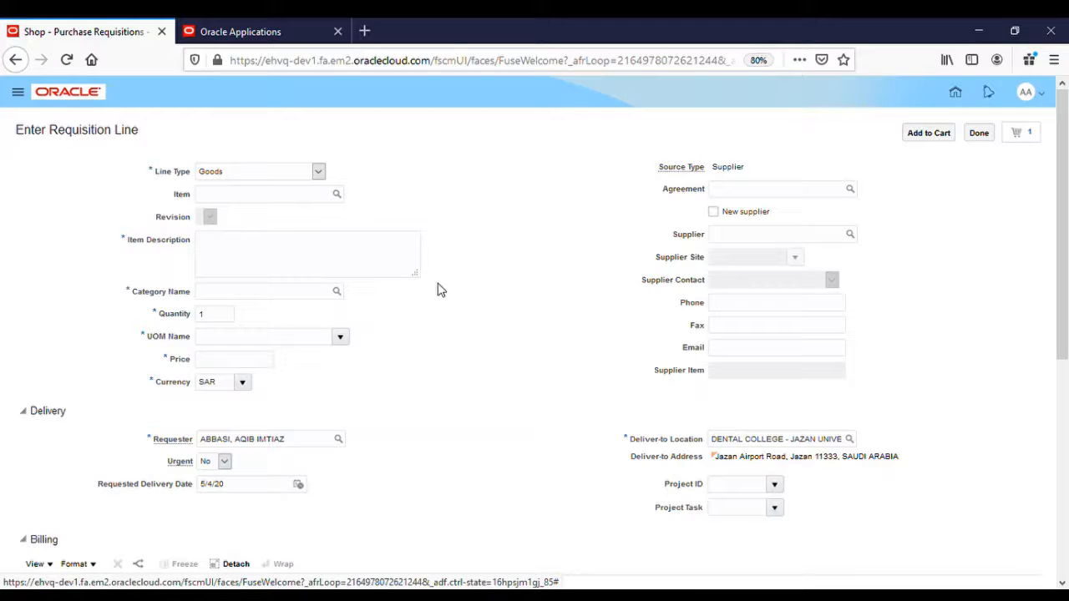
{"action": "left_click", "coordinate": [269, 198]}
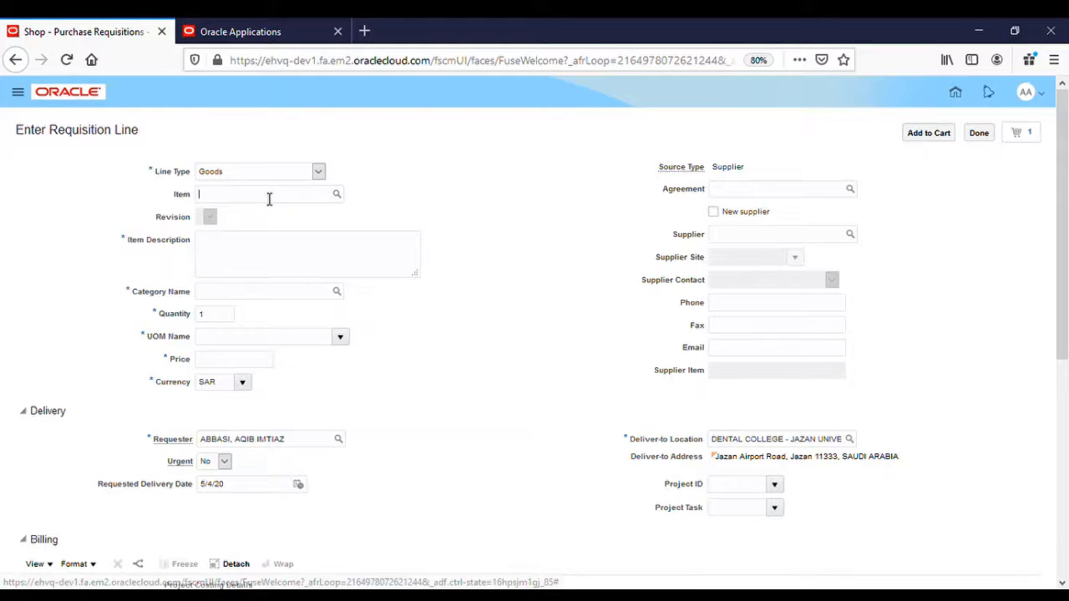
{"action": "key", "text": "ctrl+v"}
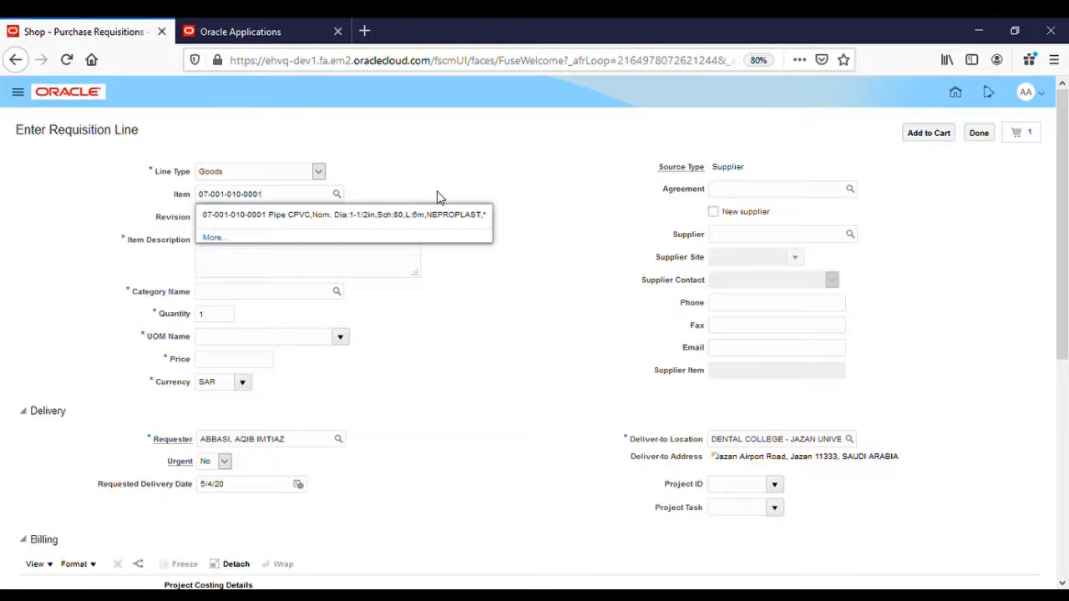
{"action": "left_click", "coordinate": [362, 215]}
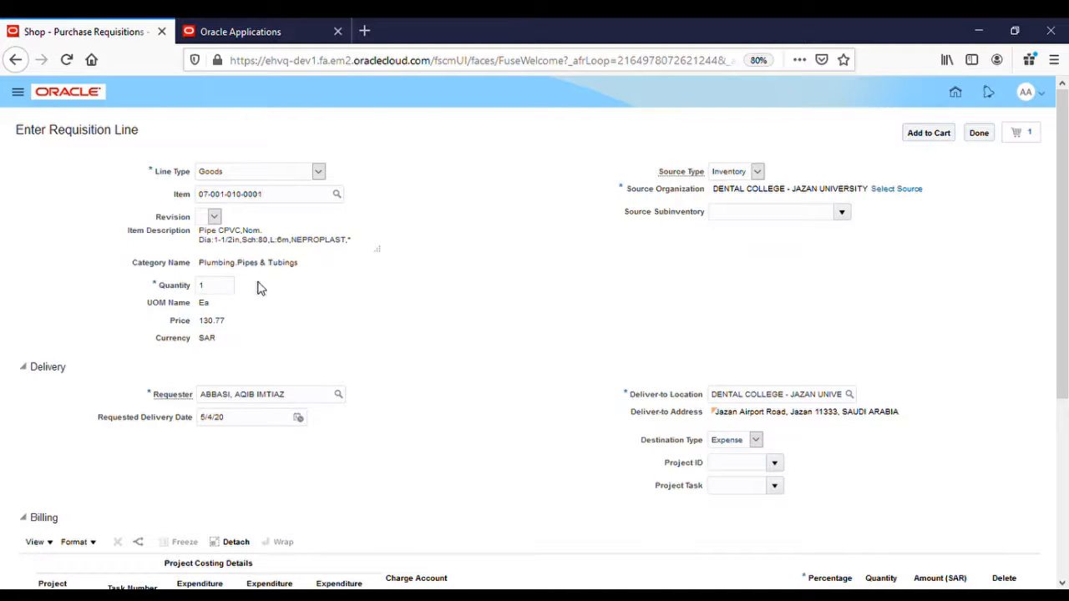
{"action": "double_click", "coordinate": [203, 303]}
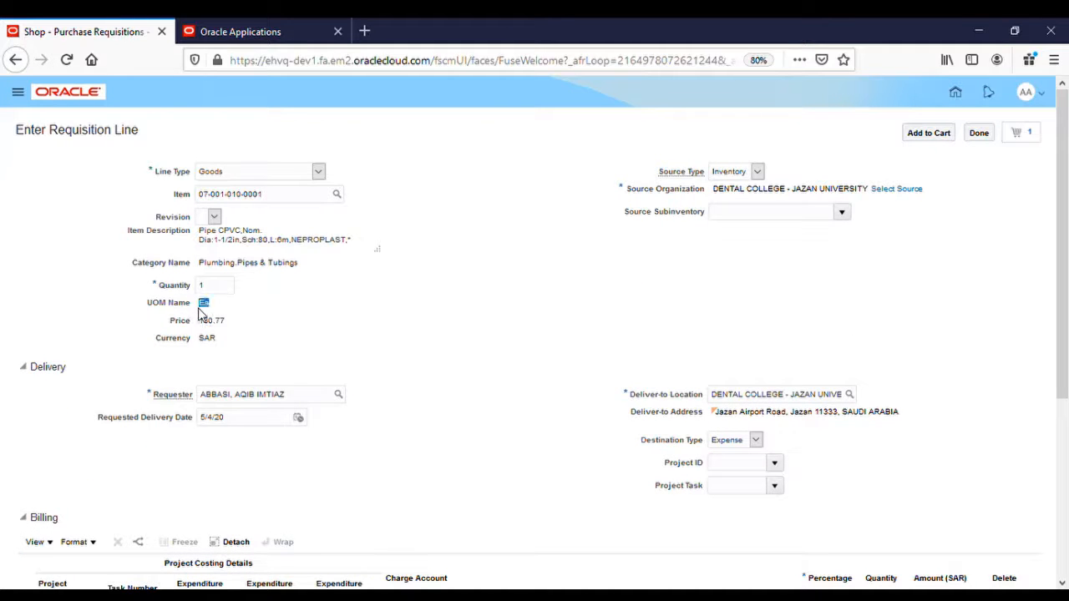
{"action": "left_click", "coordinate": [305, 335]}
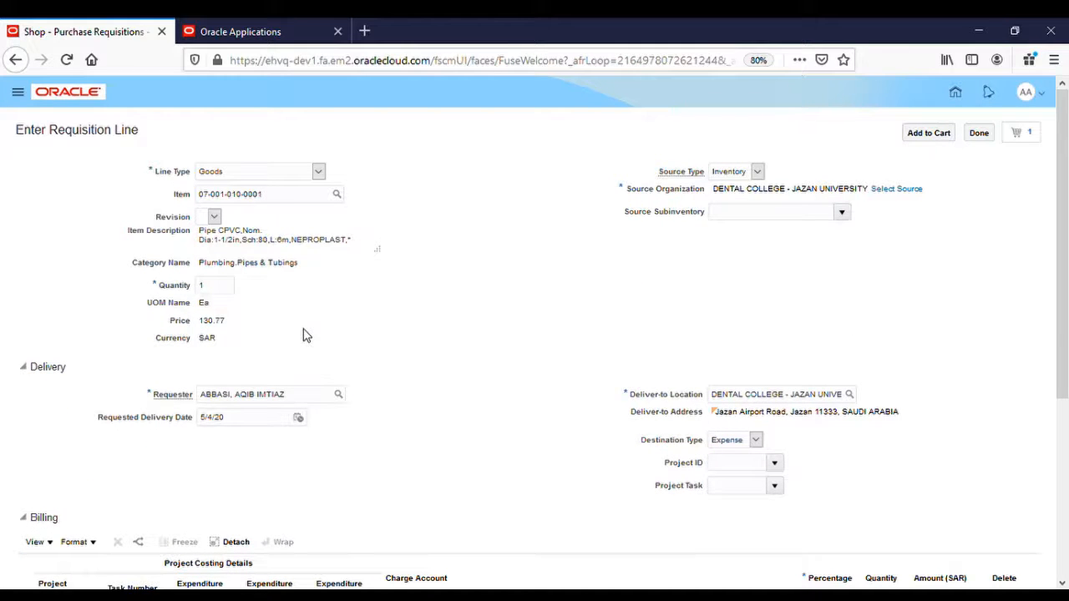
Set the line's source type to Supplier, quantity 100 and price 150.00 SAR.
{"action": "left_click", "coordinate": [745, 210]}
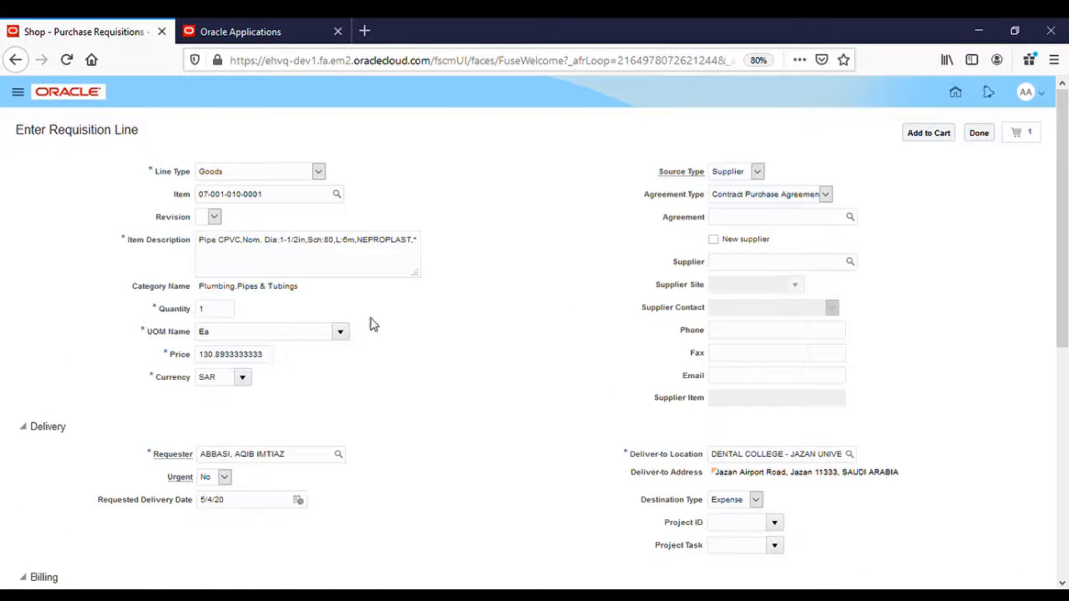
{"action": "left_click", "coordinate": [210, 315]}
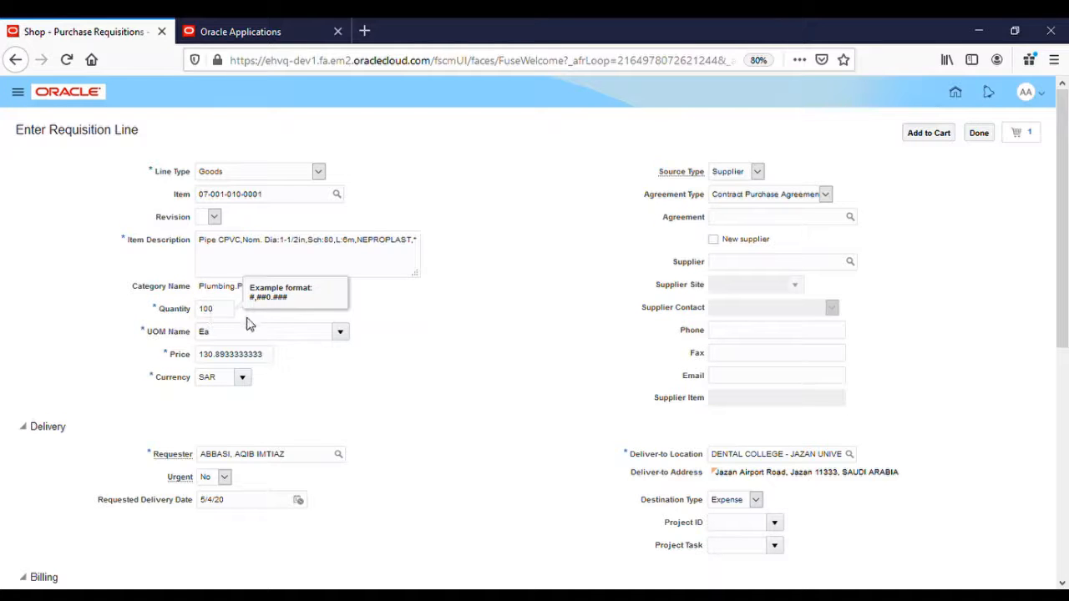
{"action": "left_click", "coordinate": [451, 377]}
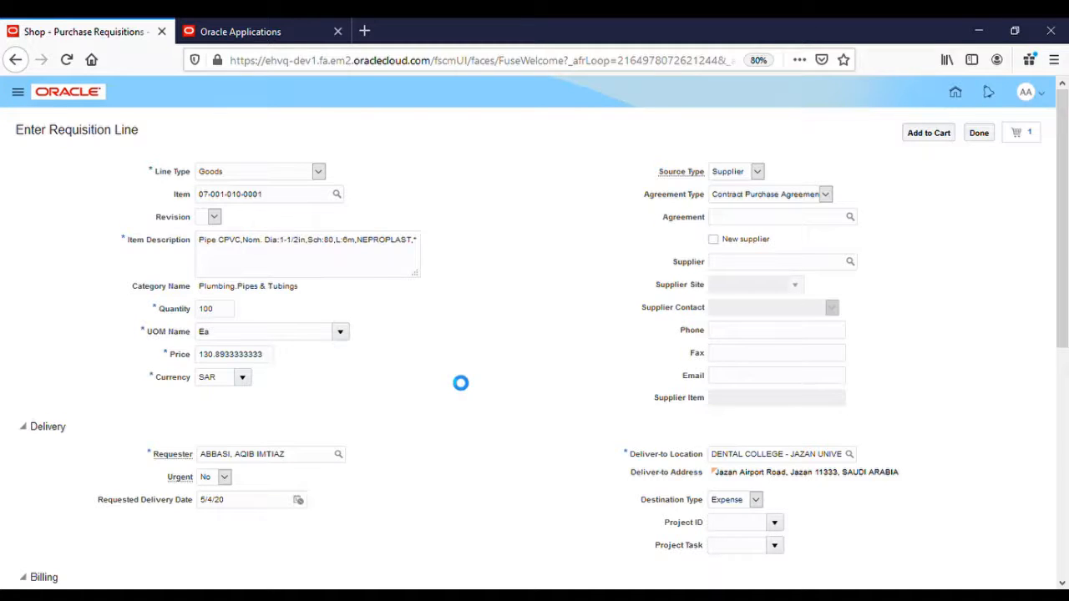
{"action": "triple_click", "coordinate": [264, 362]}
{"action": "left_click", "coordinate": [280, 378]}
{"action": "double_click", "coordinate": [265, 360]}
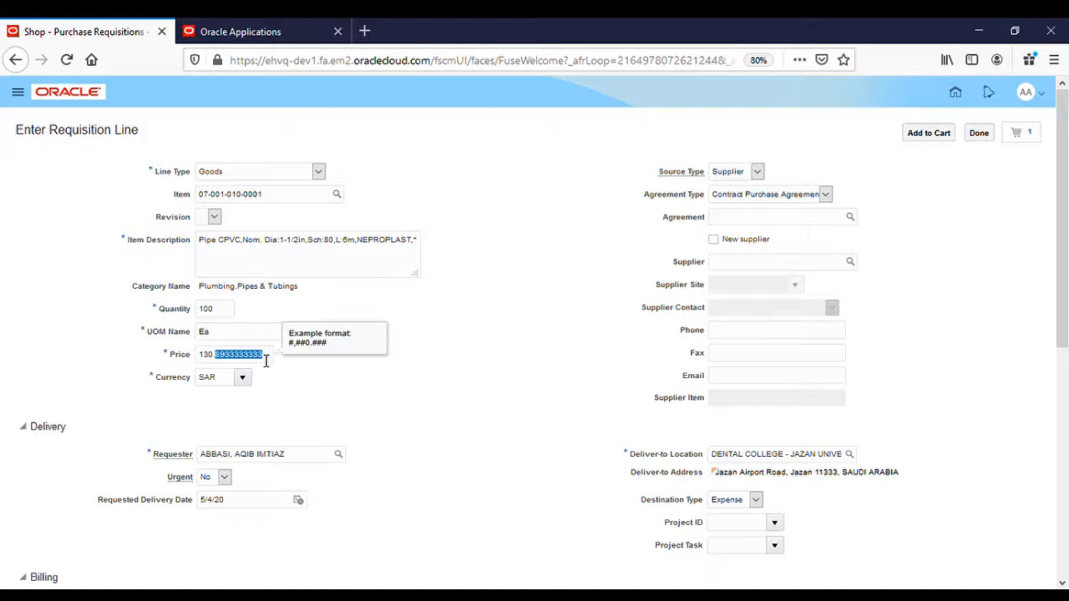
{"action": "key", "text": "BackSpace"}
{"action": "key", "text": "BackSpace"}
{"action": "key", "text": "Tab"}
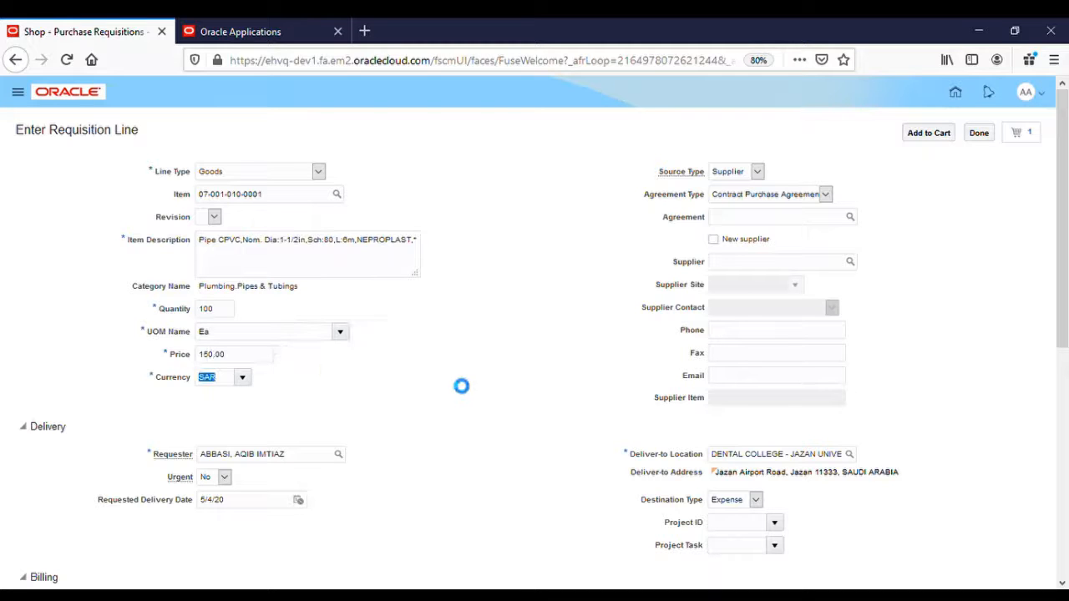
{"action": "scroll", "coordinate": [482, 406], "scroll_direction": "down", "scroll_amount": 1}
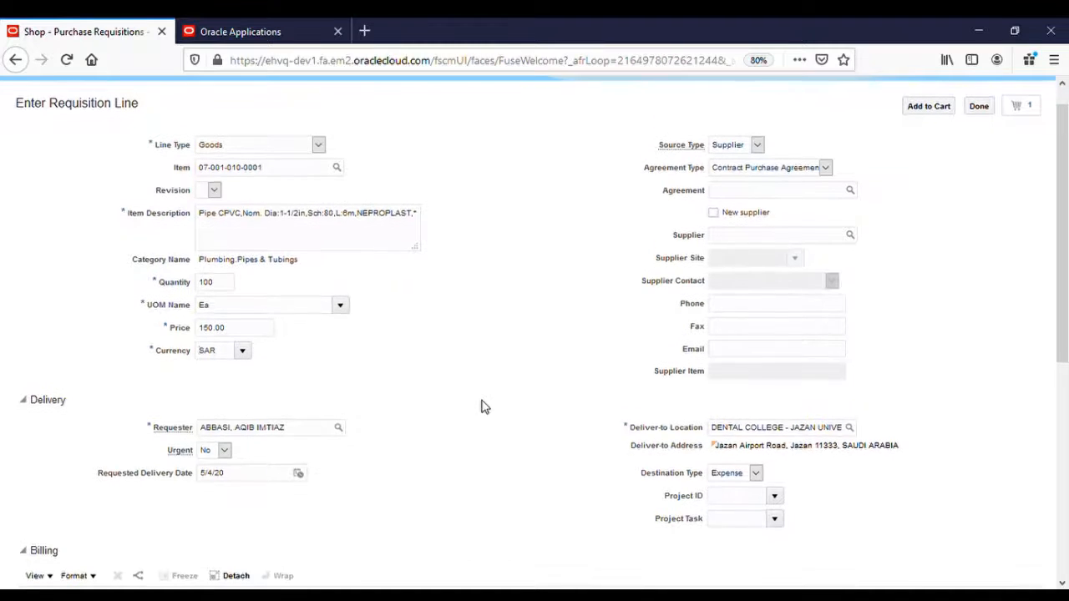
Set the pipe line's destination type to Inventory.
{"action": "triple_click", "coordinate": [662, 465]}
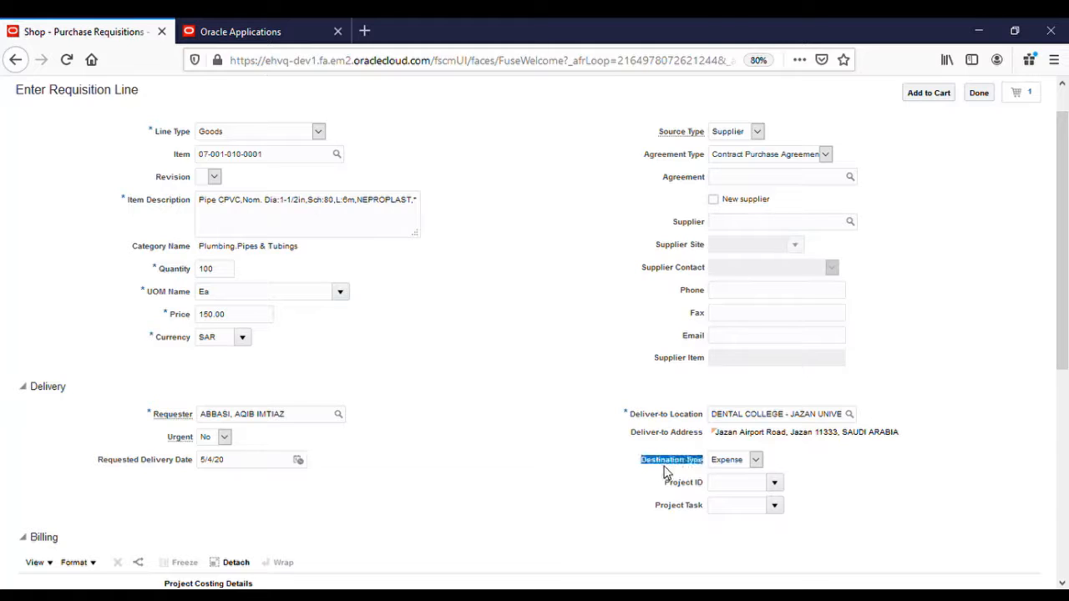
{"action": "left_click", "coordinate": [757, 461]}
{"action": "left_click", "coordinate": [633, 488]}
{"action": "left_click", "coordinate": [727, 461]}
{"action": "left_click", "coordinate": [725, 487]}
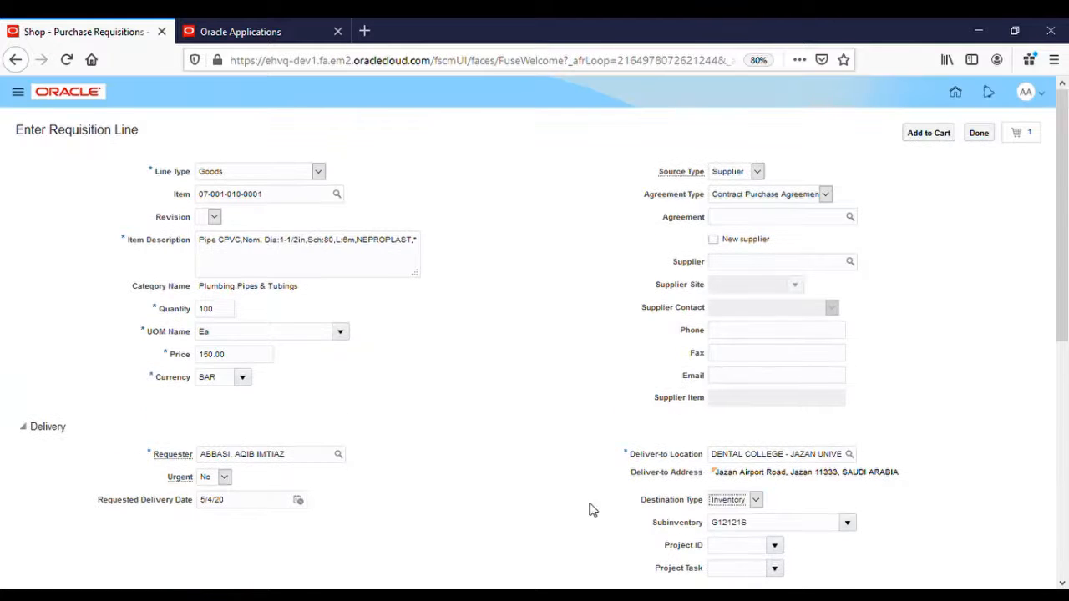
{"action": "left_click_drag", "start_coordinate": [683, 522], "coordinate": [648, 542]}
{"action": "left_click", "coordinate": [648, 542]}
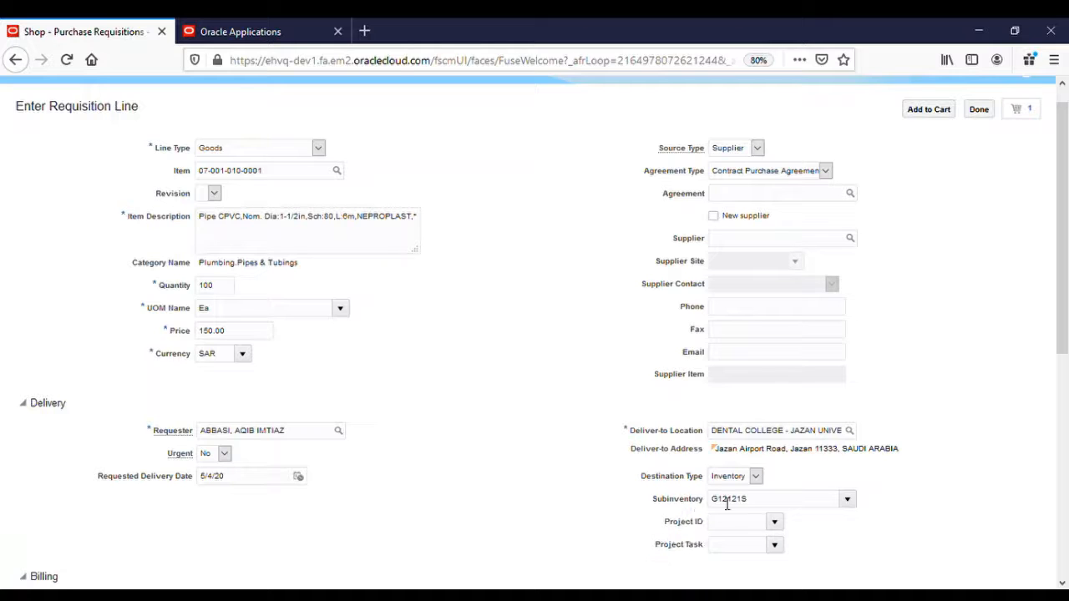
{"action": "left_click", "coordinate": [746, 476]}
{"action": "key", "text": "Up"}
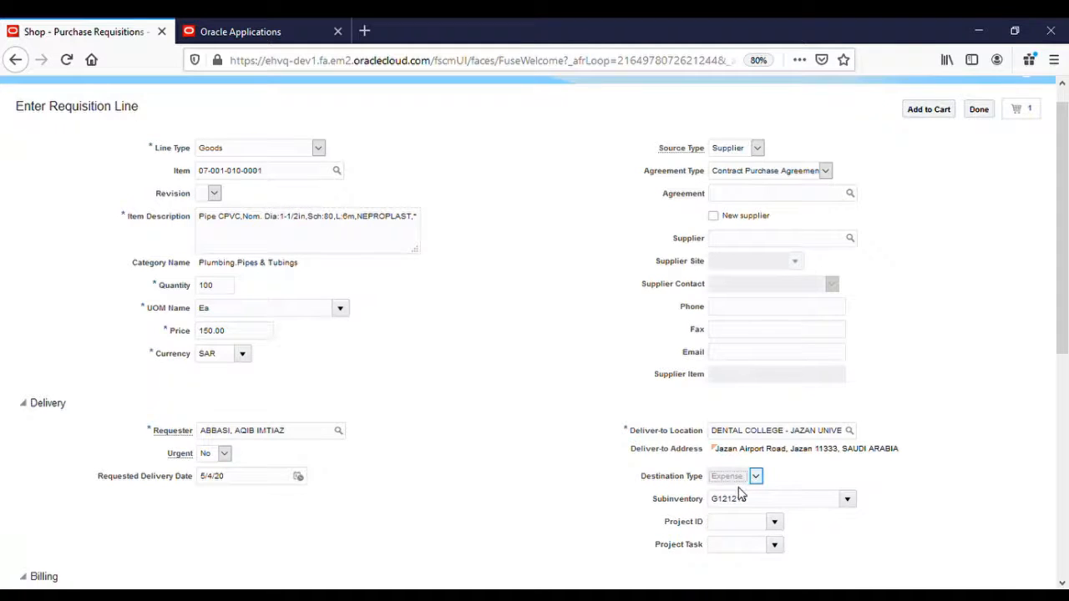
{"action": "scroll", "coordinate": [583, 522], "scroll_direction": "down", "scroll_amount": 5}
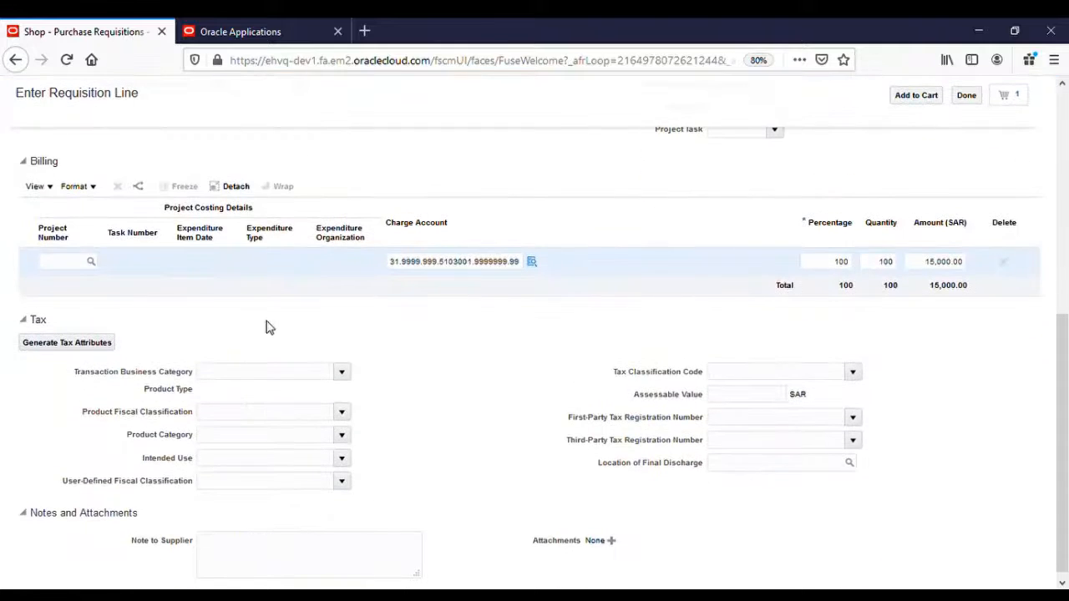
{"action": "scroll", "coordinate": [267, 327], "scroll_direction": "up", "scroll_amount": 3}
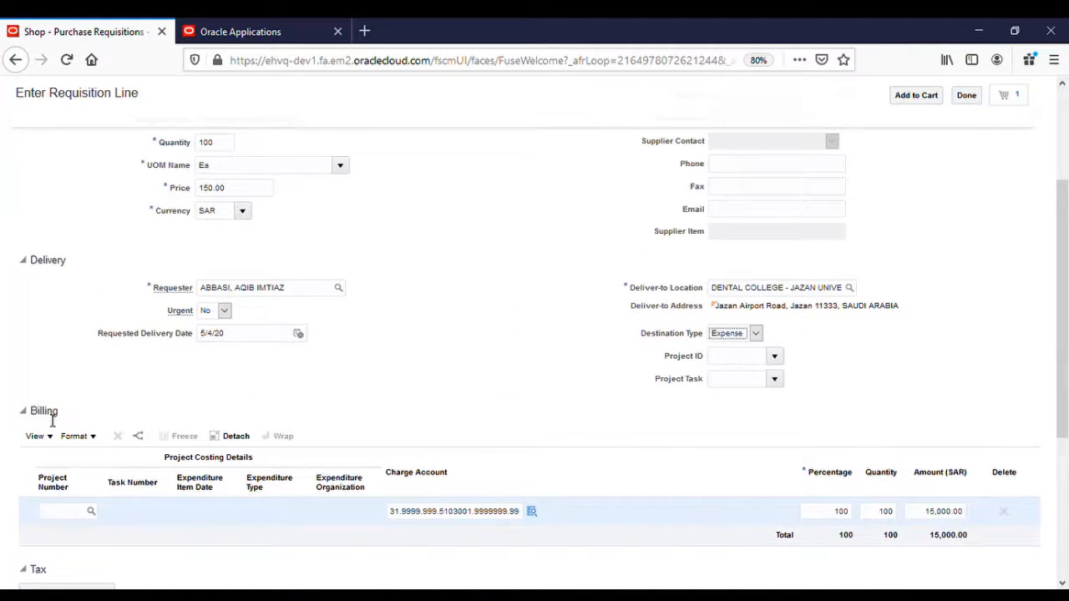
{"action": "double_click", "coordinate": [52, 417]}
{"action": "left_click", "coordinate": [374, 431]}
{"action": "left_click", "coordinate": [740, 337]}
{"action": "key", "text": "Down"}
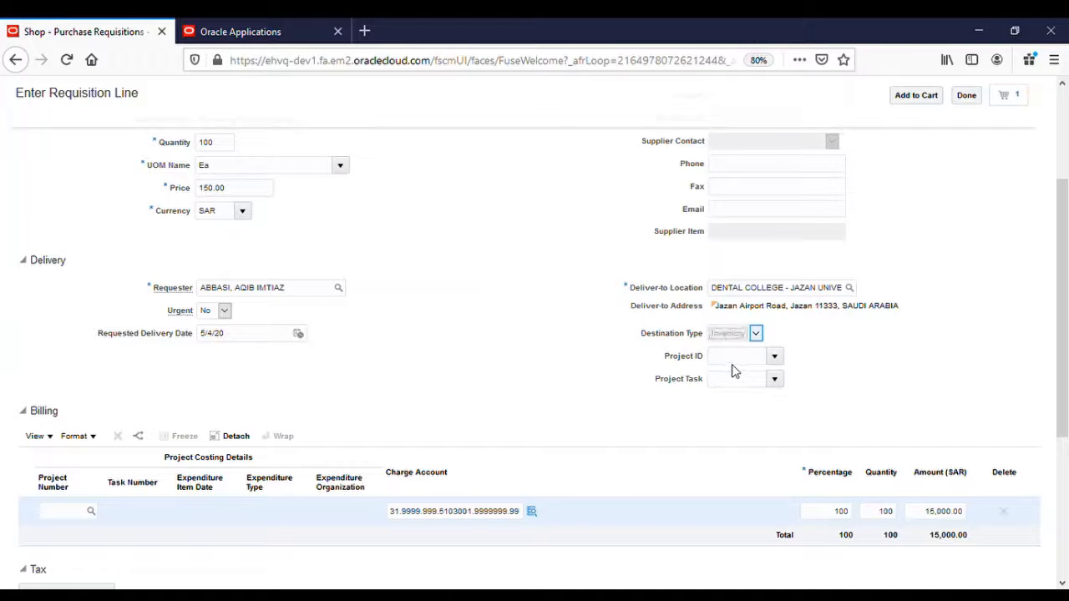
{"action": "scroll", "coordinate": [673, 425], "scroll_direction": "down", "scroll_amount": 1}
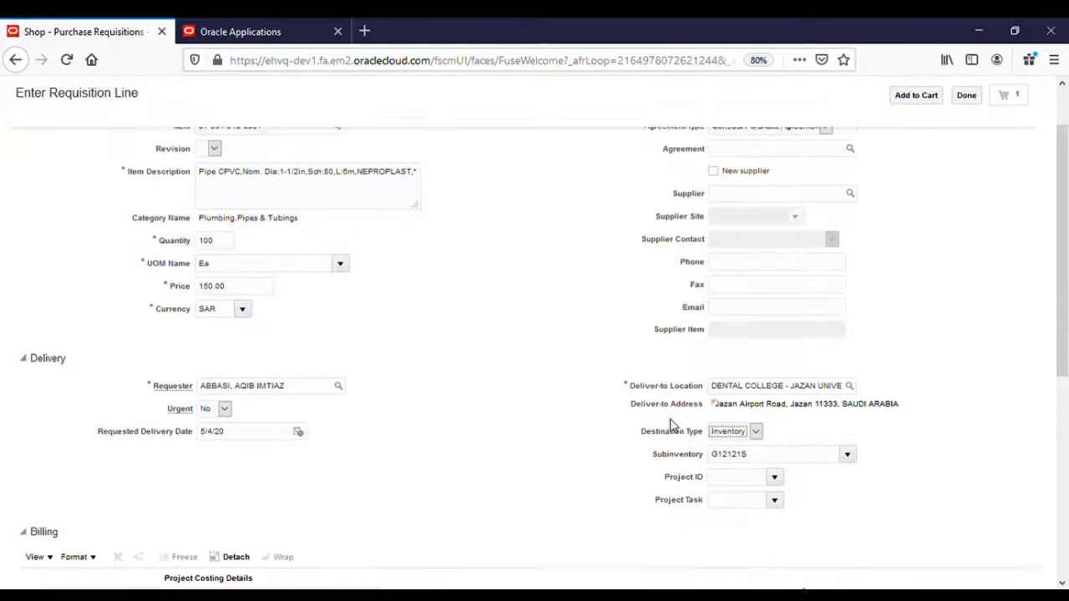
Enter project ID G12121S and choose project task MB-1-4.
{"action": "left_click", "coordinate": [732, 456]}
{"action": "type", "text": "8"}
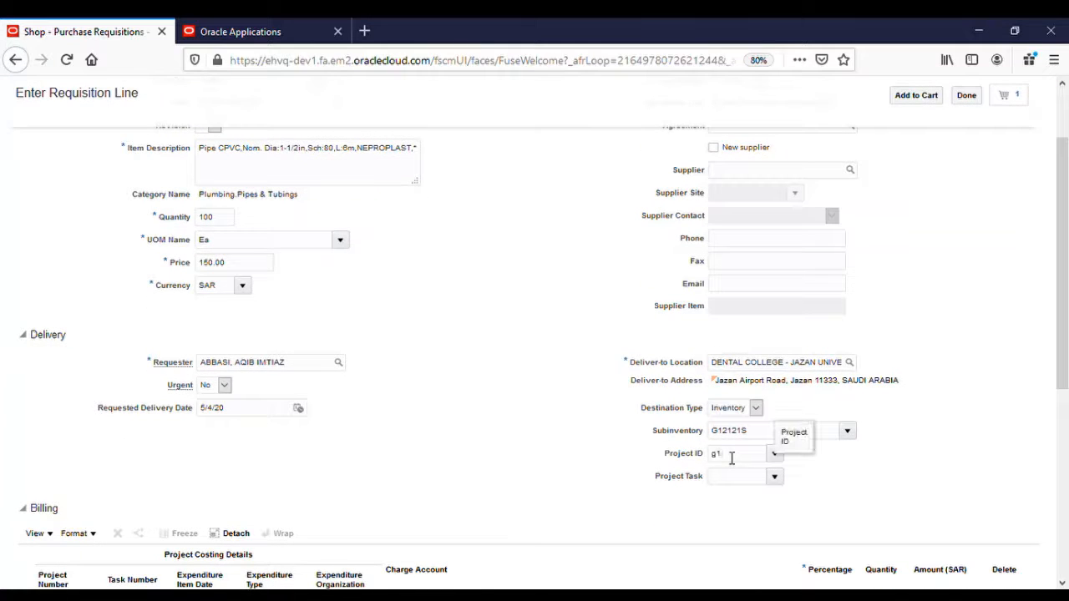
{"action": "type", "text": "12121s"}
{"action": "key", "text": "Tab"}
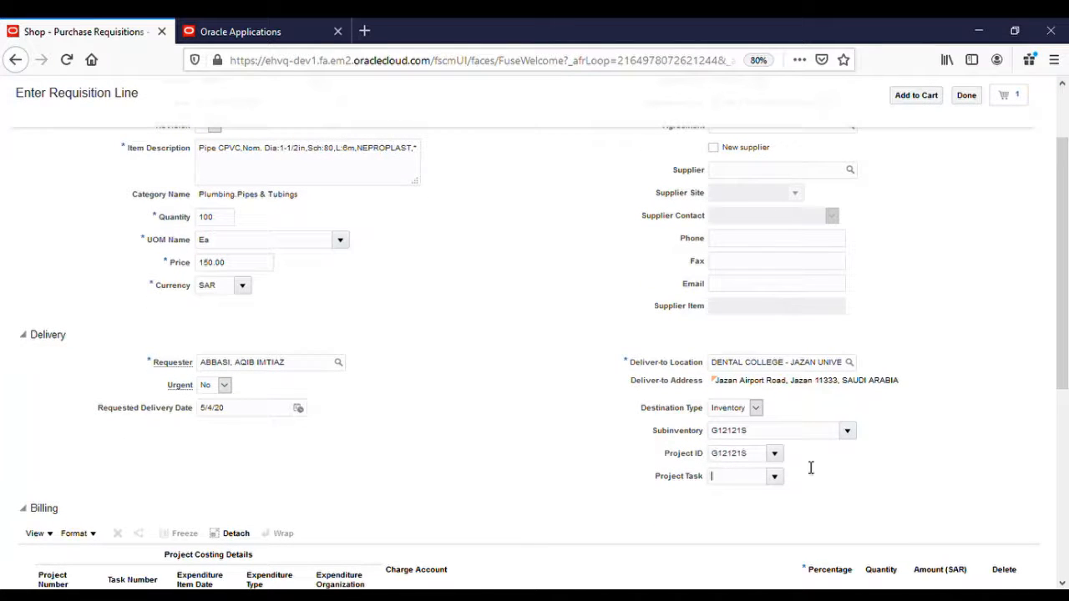
{"action": "left_click", "coordinate": [774, 478]}
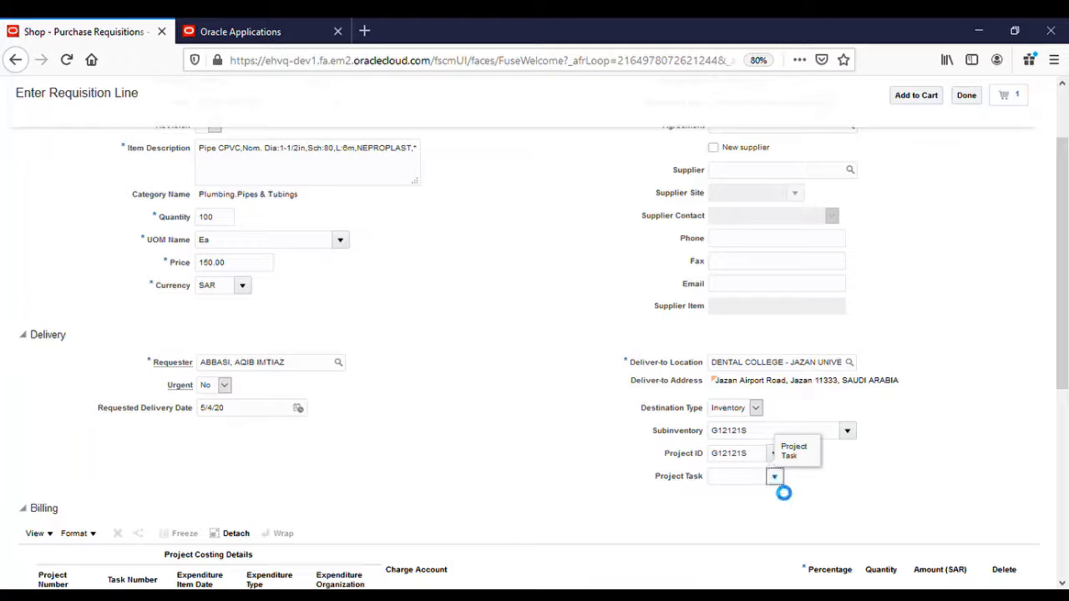
{"action": "left_click", "coordinate": [766, 406]}
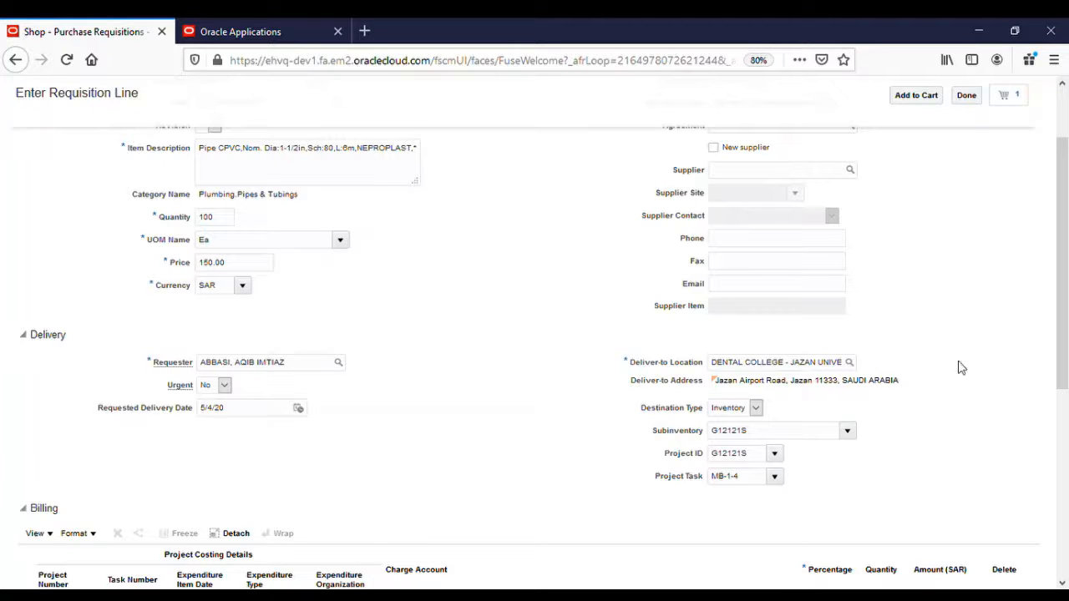
{"action": "left_click", "coordinate": [915, 99]}
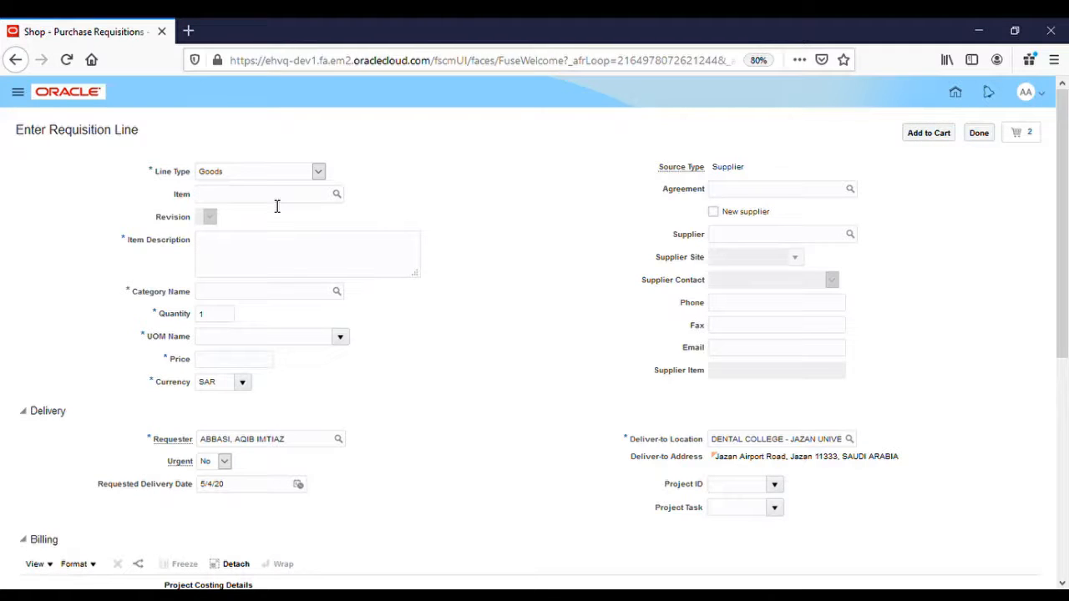
{"action": "key", "text": "ctrl+v"}
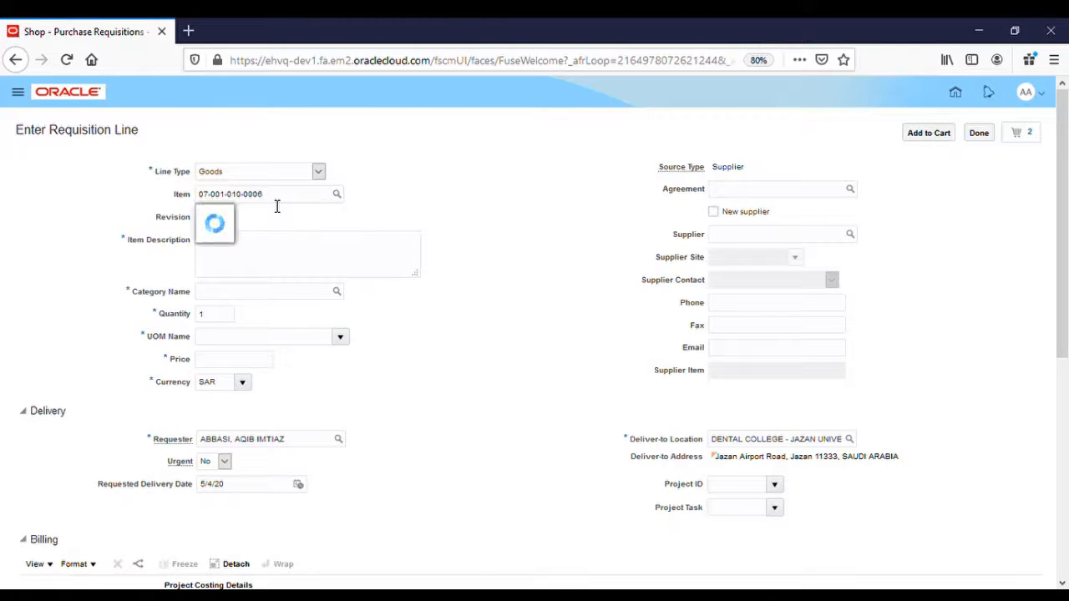
{"action": "left_click", "coordinate": [269, 214]}
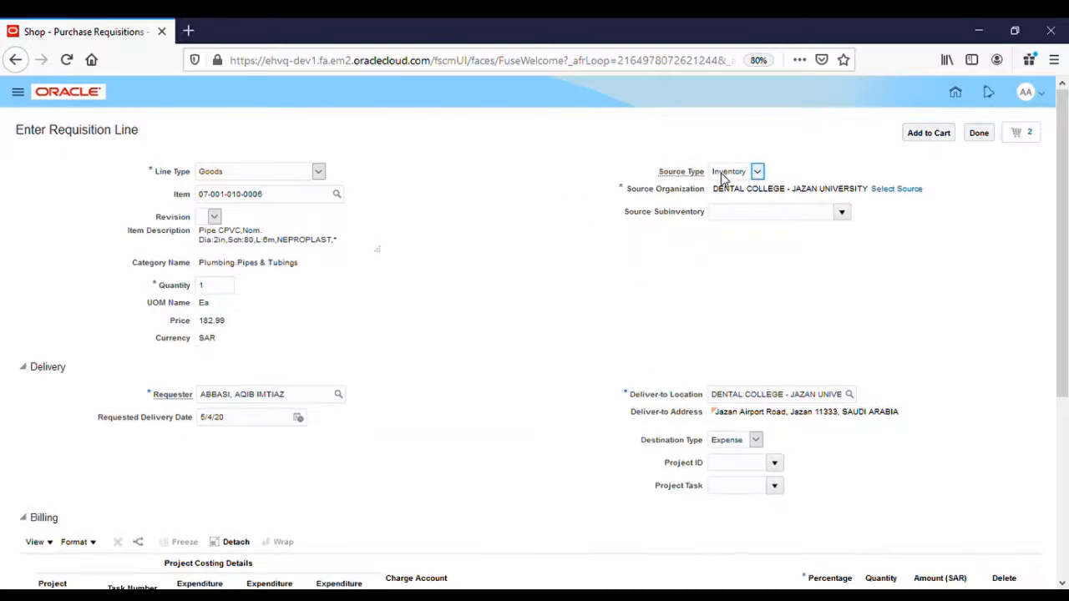
{"action": "key", "text": "Down"}
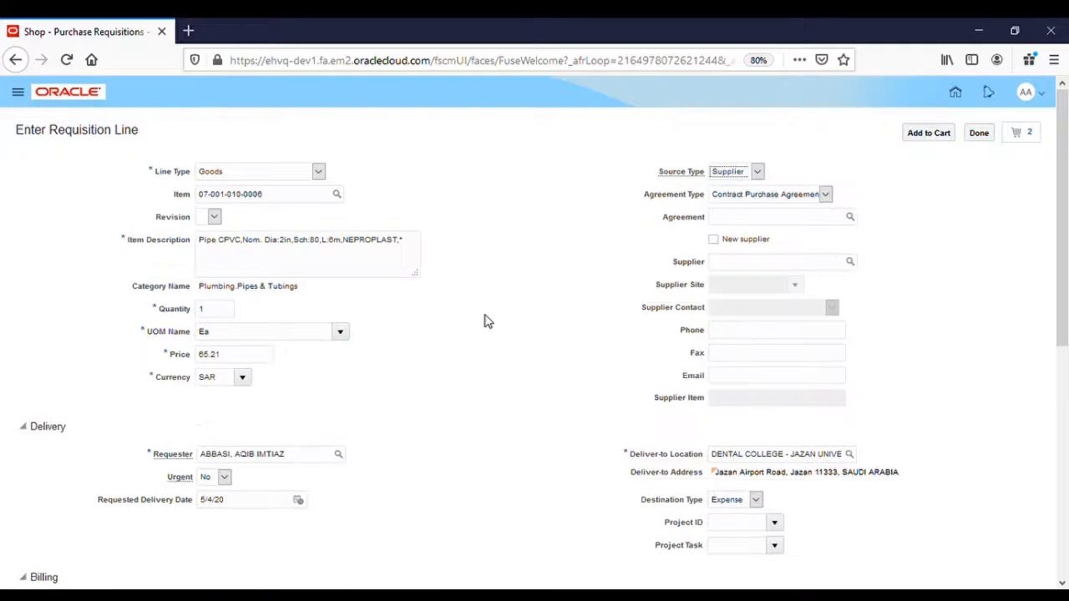
{"action": "left_click", "coordinate": [226, 310]}
{"action": "type", "text": "0"}
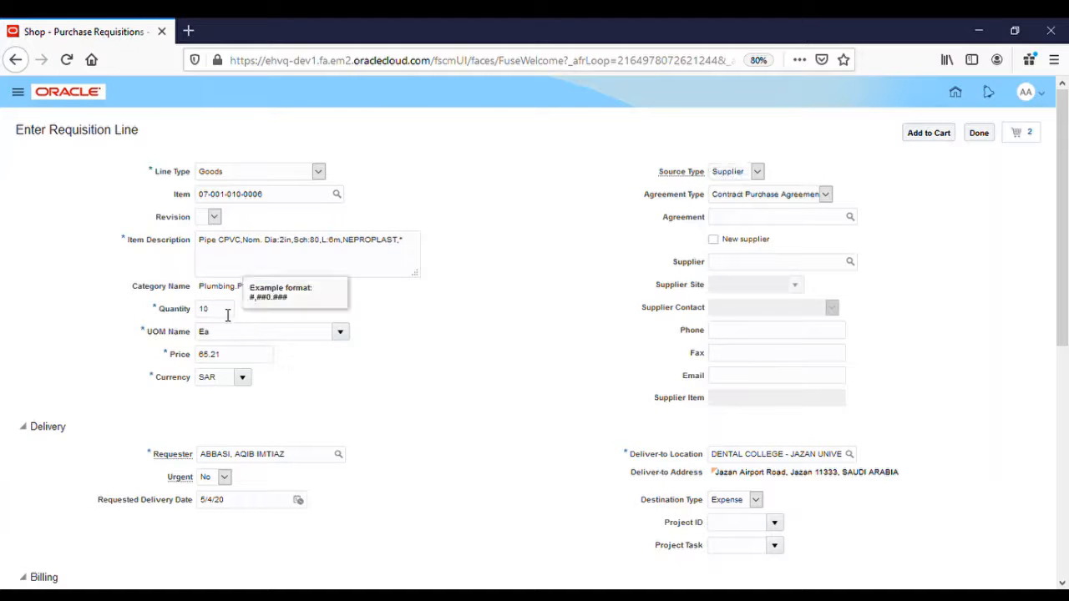
{"action": "left_click", "coordinate": [216, 355]}
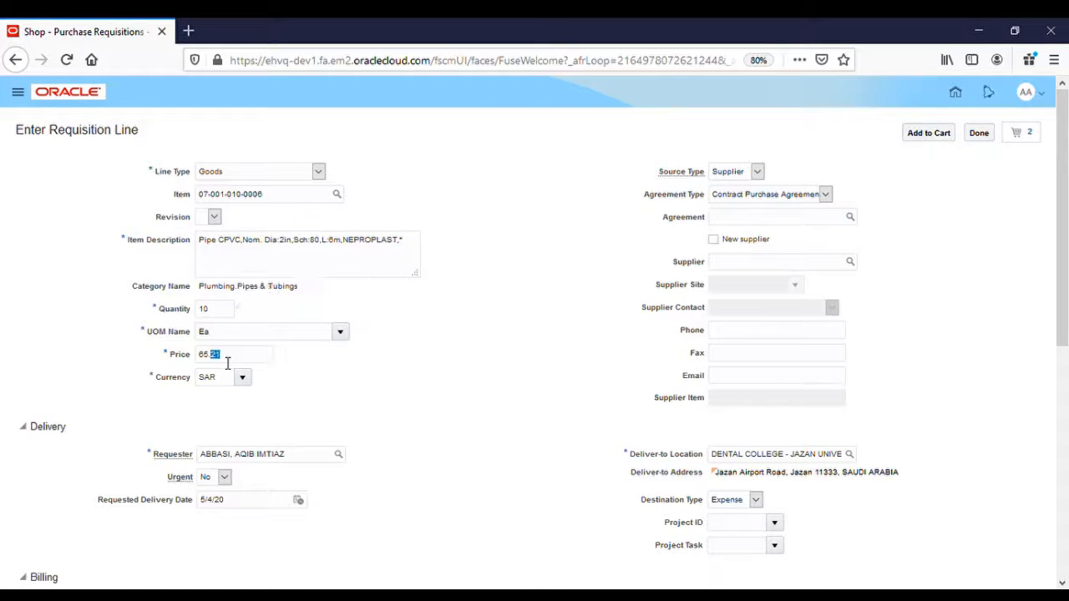
Leave the second line's destination type as Expense.
{"action": "triple_click", "coordinate": [671, 512]}
{"action": "scroll", "coordinate": [573, 497], "scroll_direction": "down", "scroll_amount": 2}
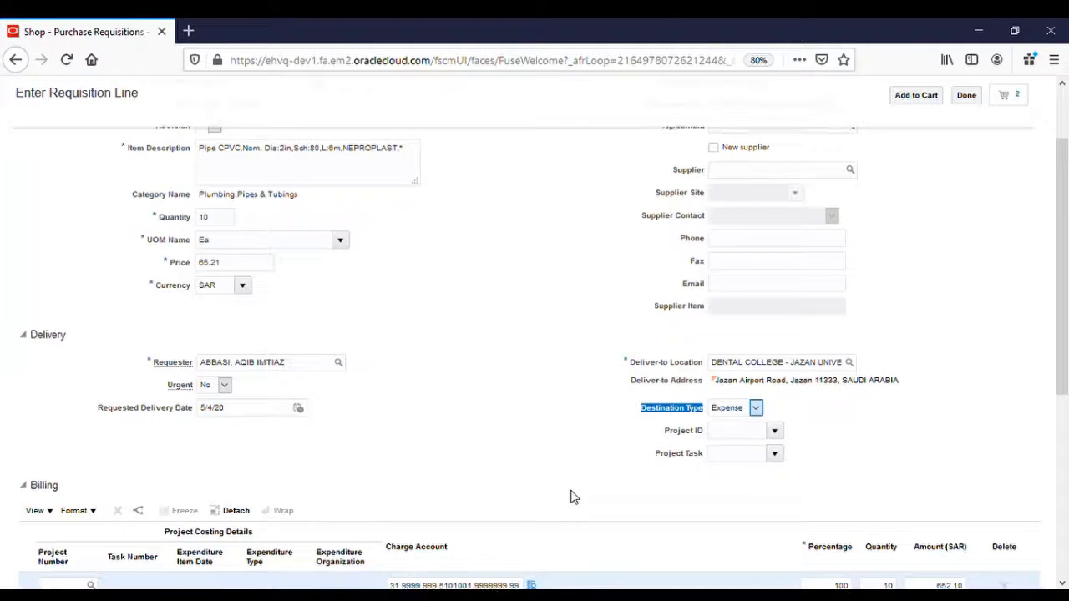
{"action": "left_click", "coordinate": [743, 414]}
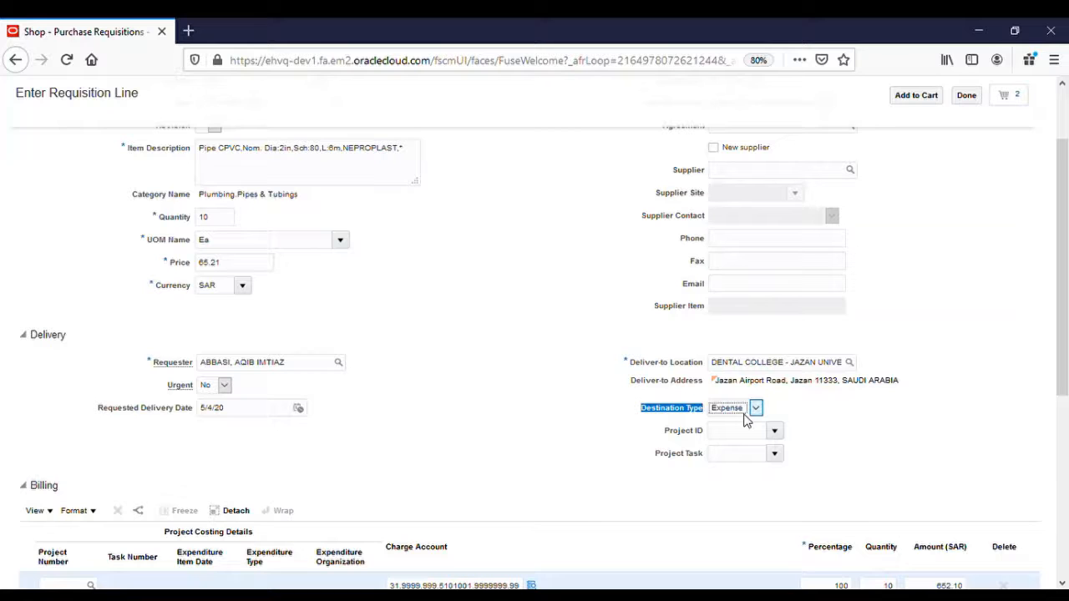
{"action": "left_click", "coordinate": [555, 458]}
{"action": "scroll", "coordinate": [556, 458], "scroll_direction": "down", "scroll_amount": 3}
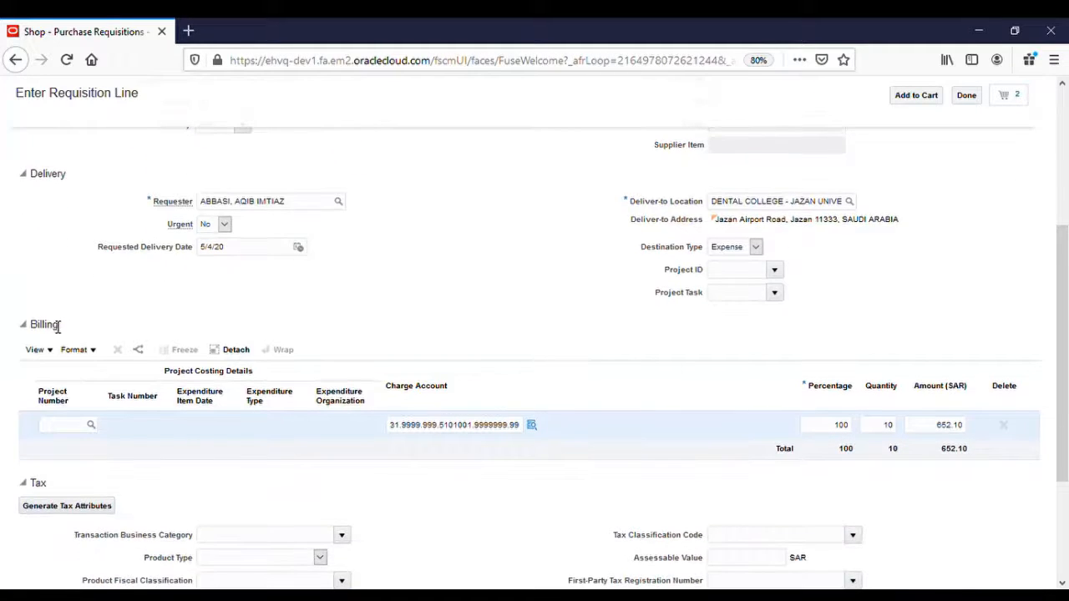
Bill the second line to project G12121S, task MB-1-4, expenditure date 5/3/20.
{"action": "double_click", "coordinate": [54, 328]}
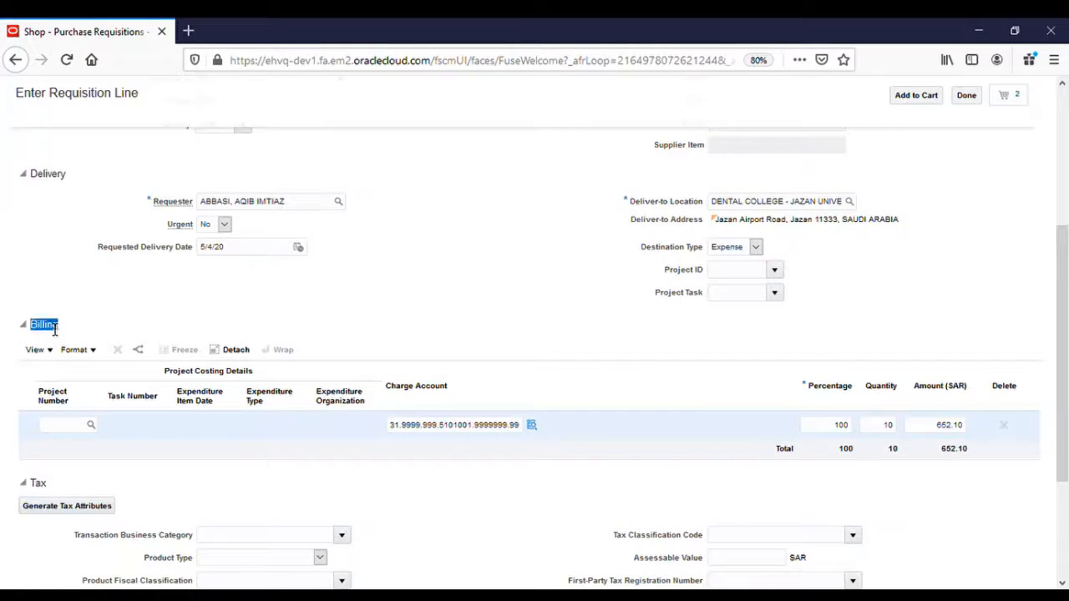
{"action": "left_click", "coordinate": [56, 438]}
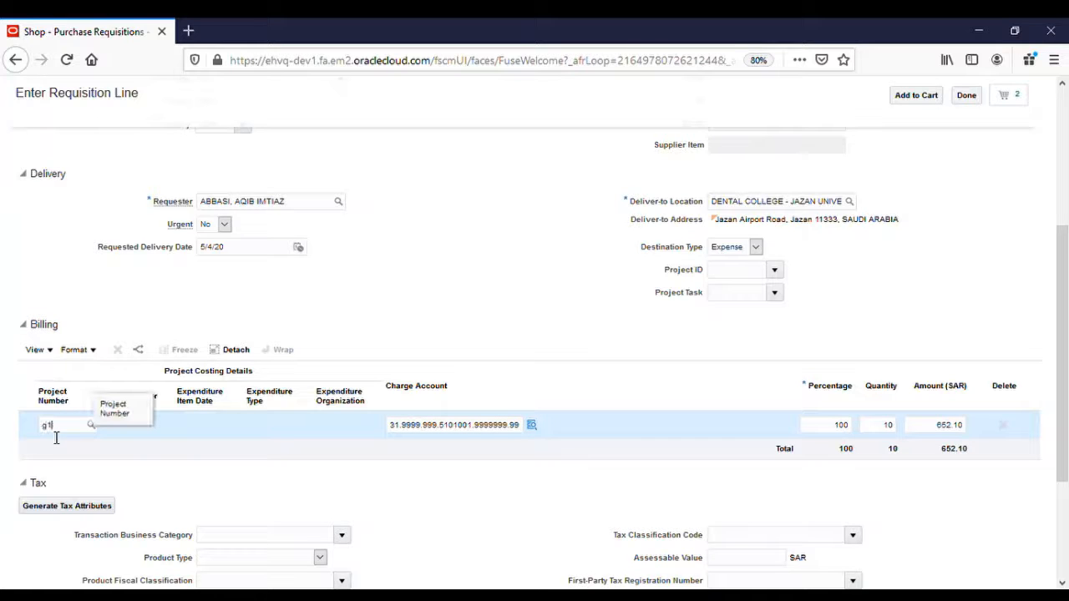
{"action": "key", "text": "Tab"}
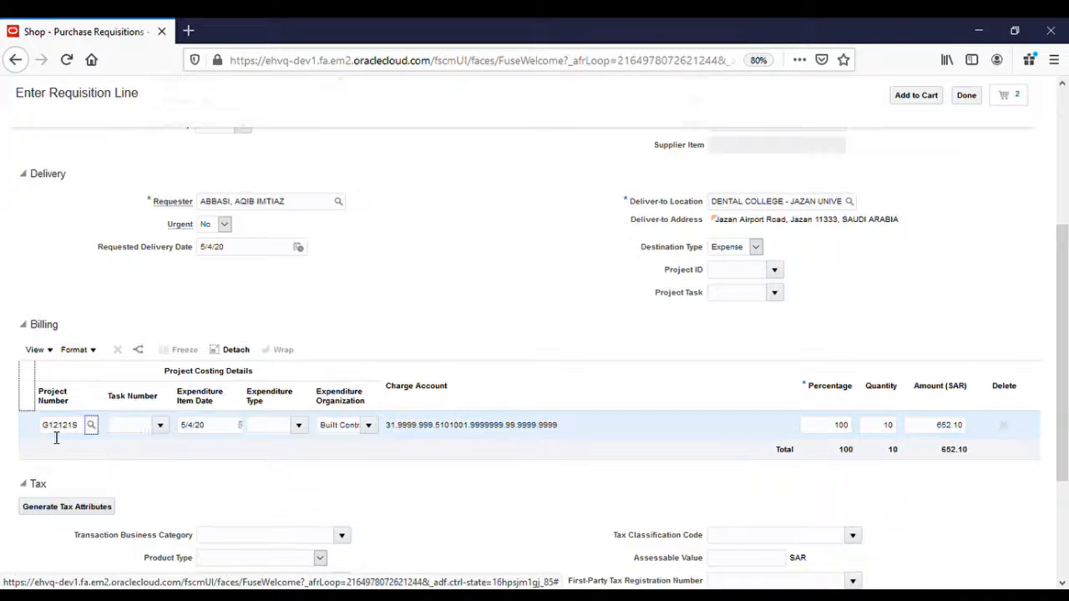
{"action": "left_click", "coordinate": [161, 426]}
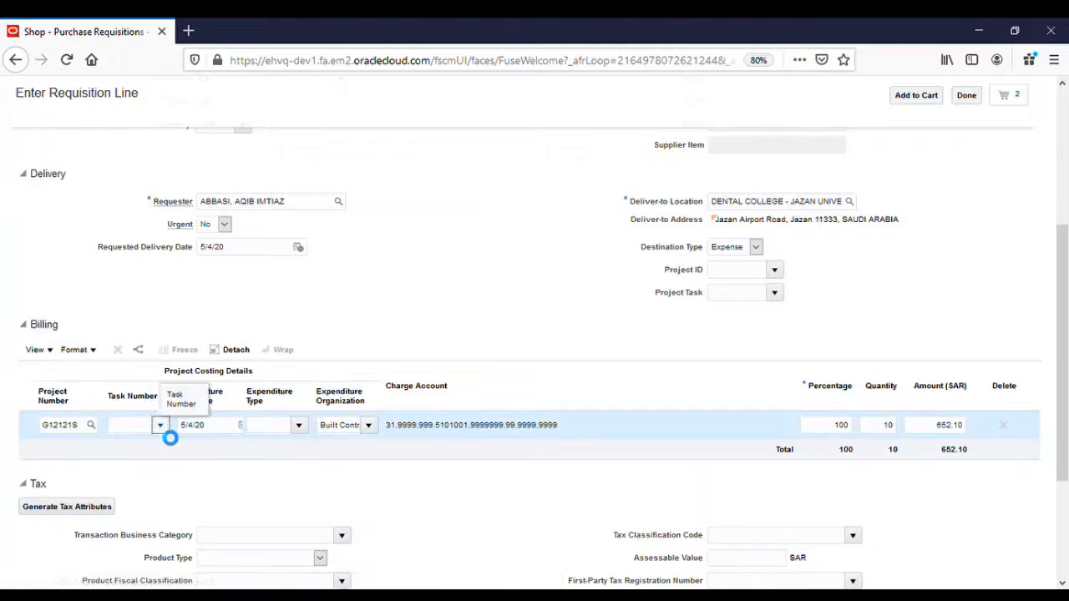
{"action": "left_click", "coordinate": [174, 340]}
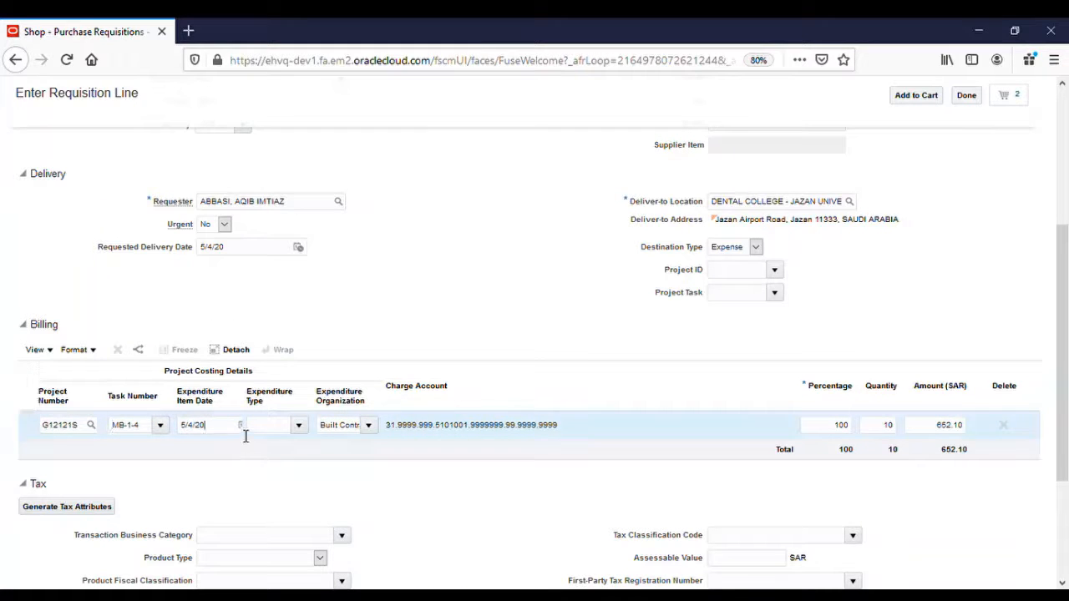
{"action": "key", "text": "Tab"}
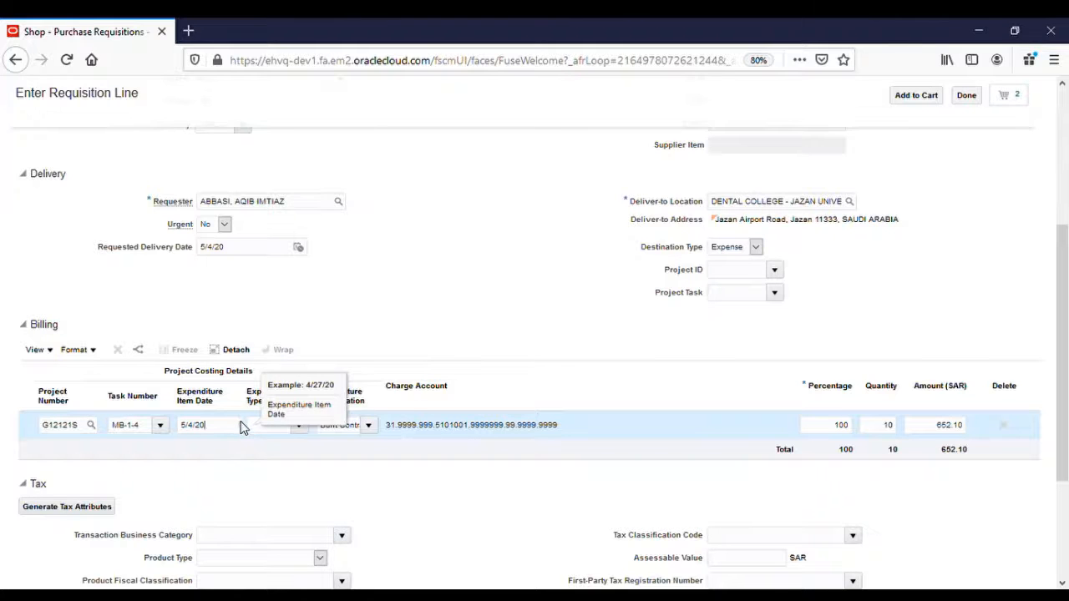
{"action": "left_click", "coordinate": [240, 425]}
{"action": "left_click", "coordinate": [259, 323]}
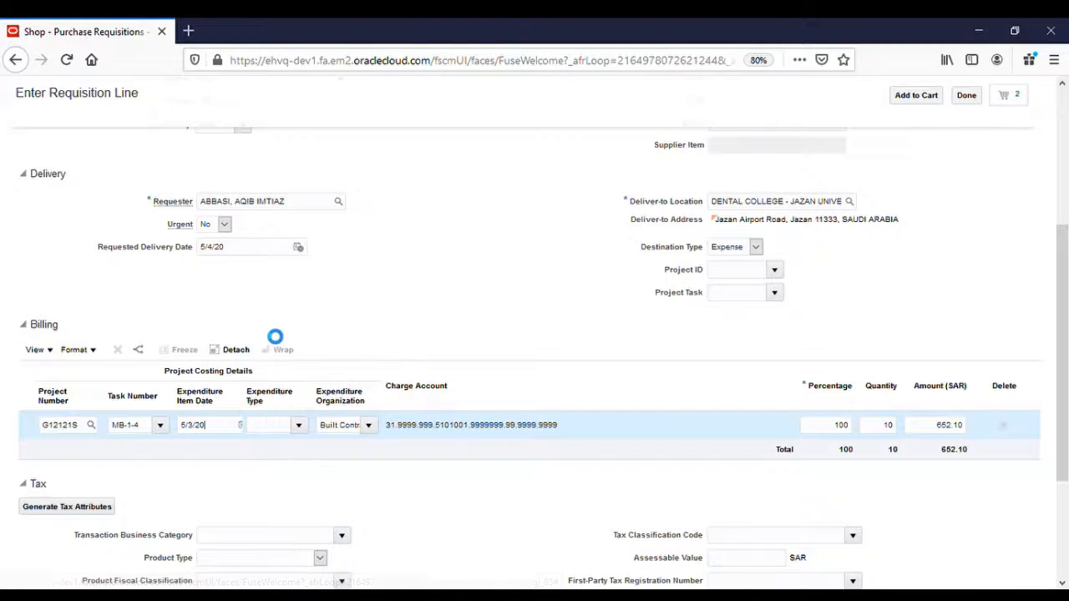
Choose expenditure type AUTO FIRE EXTINGUISHING and add the second line to the cart.
{"action": "left_click", "coordinate": [298, 428]}
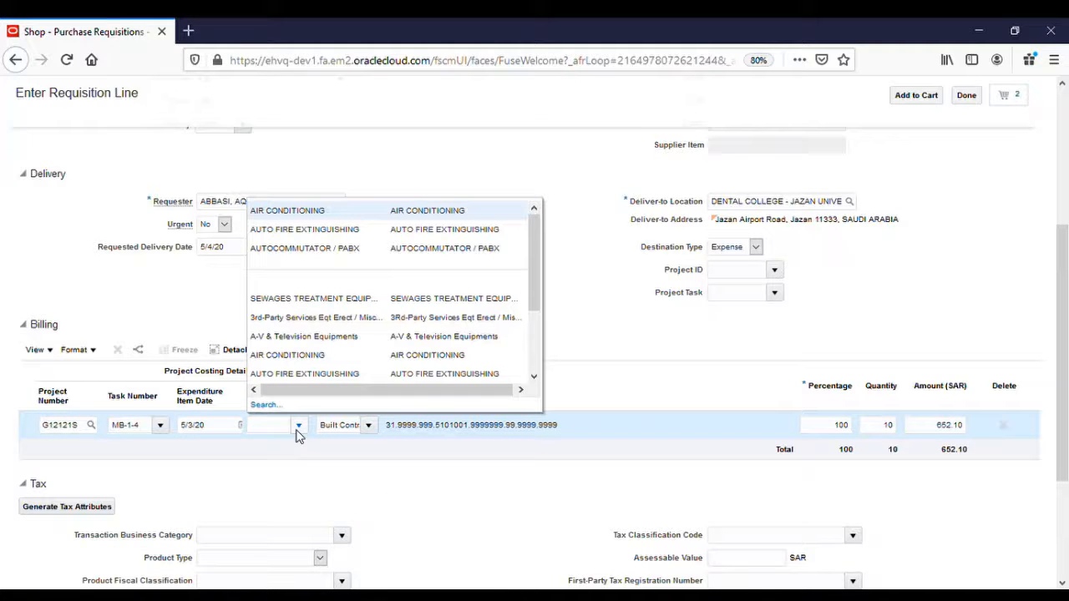
{"action": "left_click", "coordinate": [339, 231]}
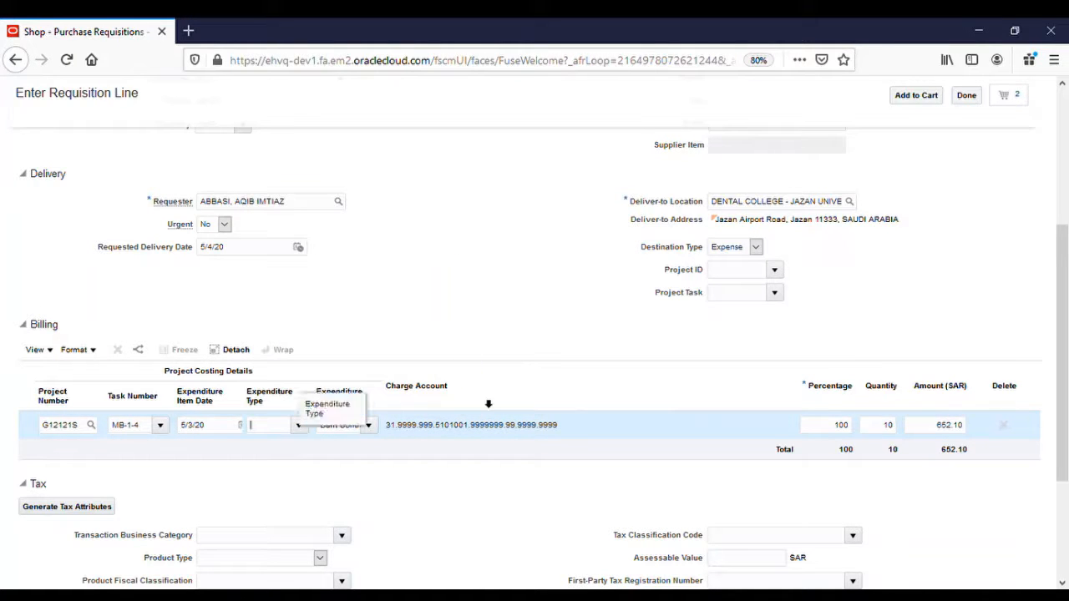
{"action": "scroll", "coordinate": [616, 399], "scroll_direction": "up", "scroll_amount": 3}
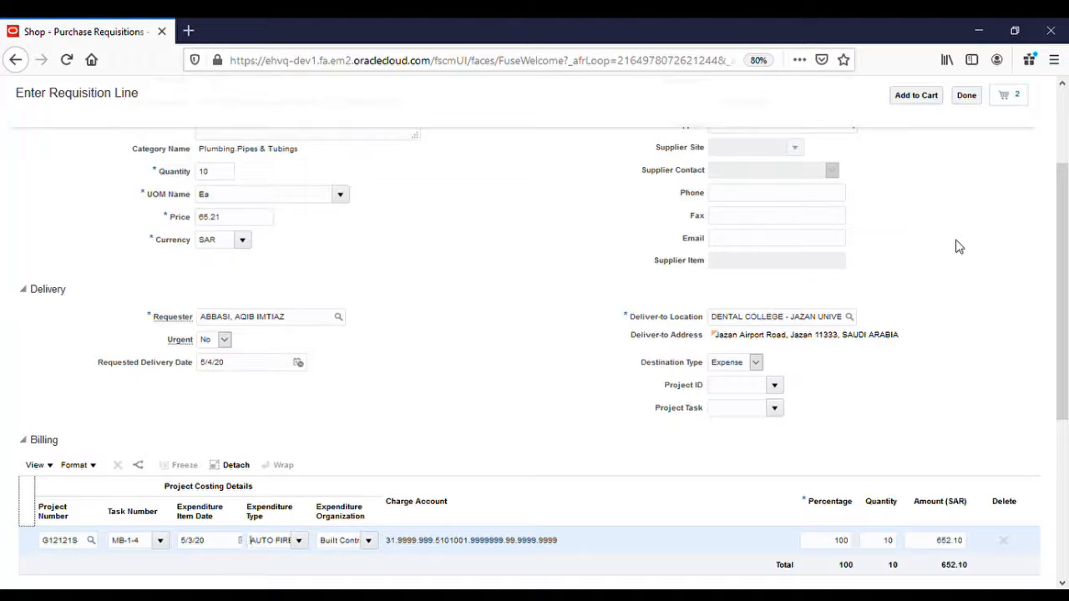
{"action": "left_click", "coordinate": [922, 98]}
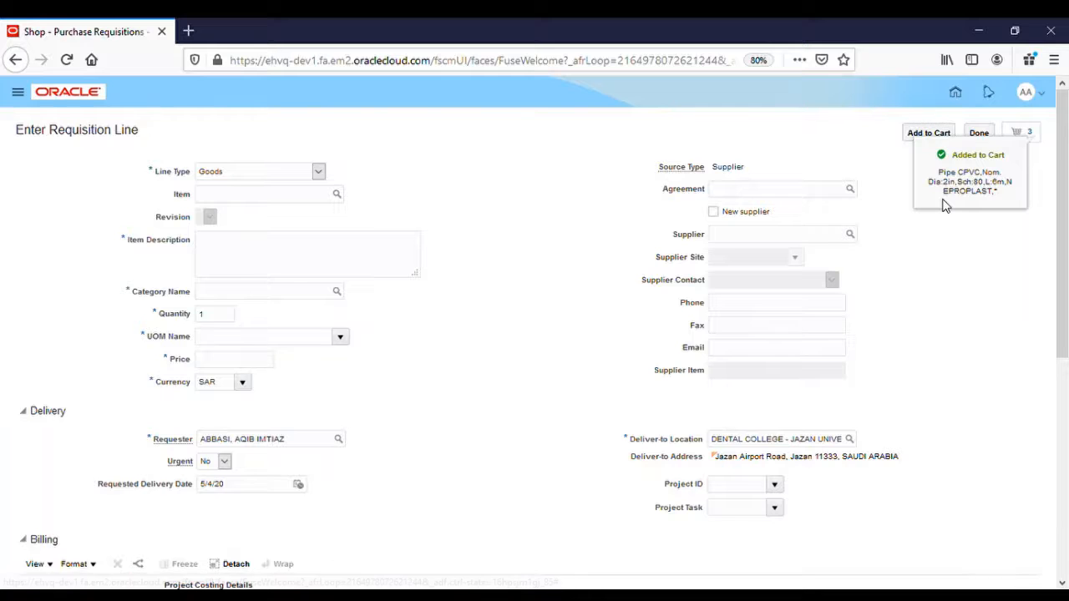
Delete the duplicate 65.21 SAR Pipe CPVC line from the cart.
{"action": "scroll", "coordinate": [945, 207], "scroll_direction": "down", "scroll_amount": 1}
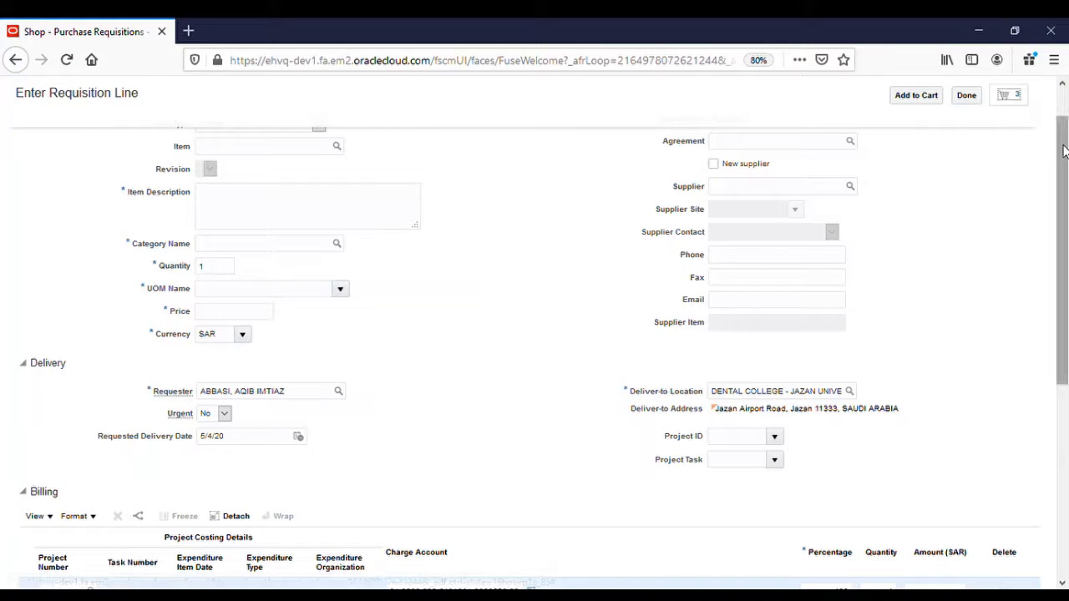
{"action": "left_click", "coordinate": [1021, 97]}
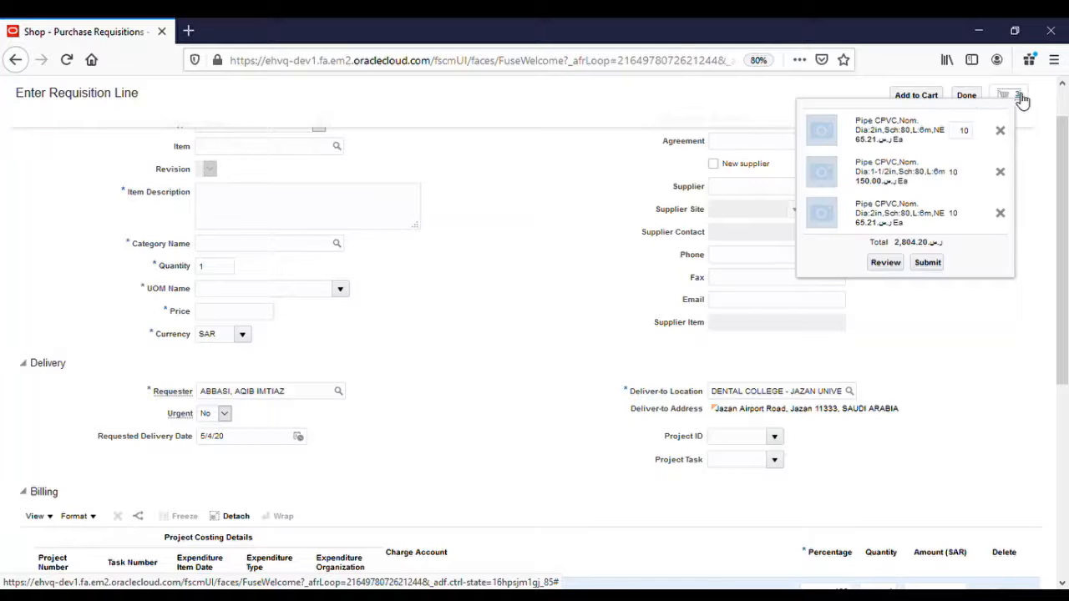
{"action": "left_click", "coordinate": [1001, 214]}
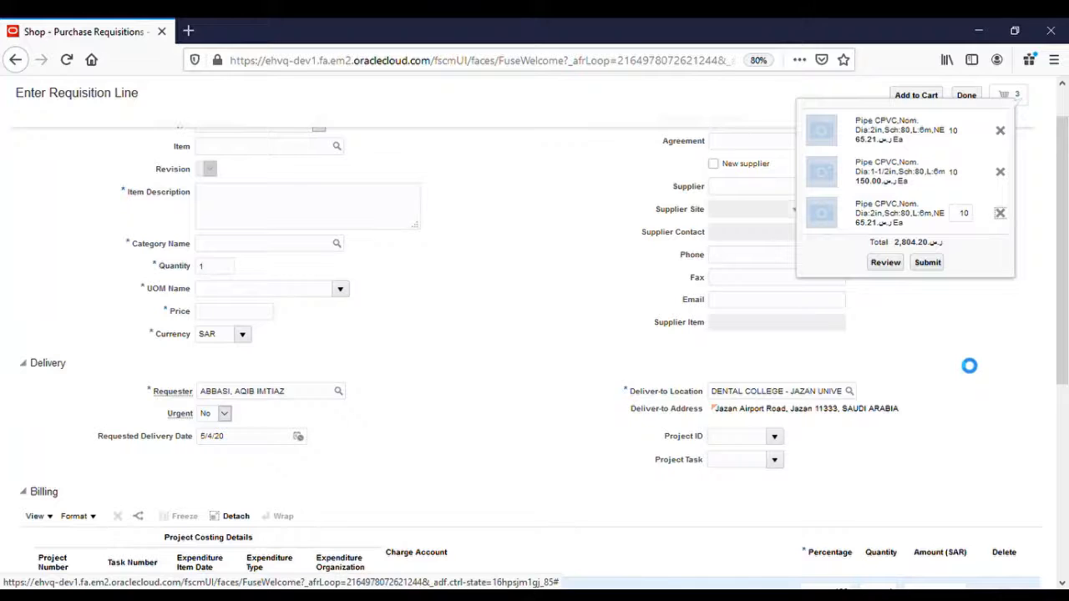
Review the cart as requisition PR-00000378 and replace its description with 'On site material requirement'.
{"action": "left_click", "coordinate": [897, 259]}
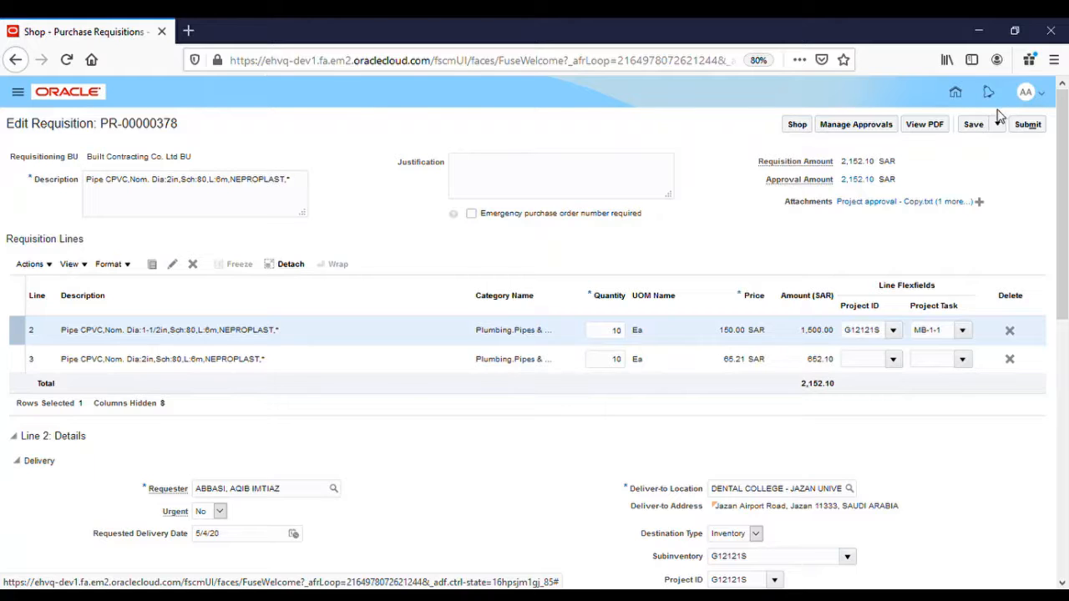
{"action": "triple_click", "coordinate": [176, 187]}
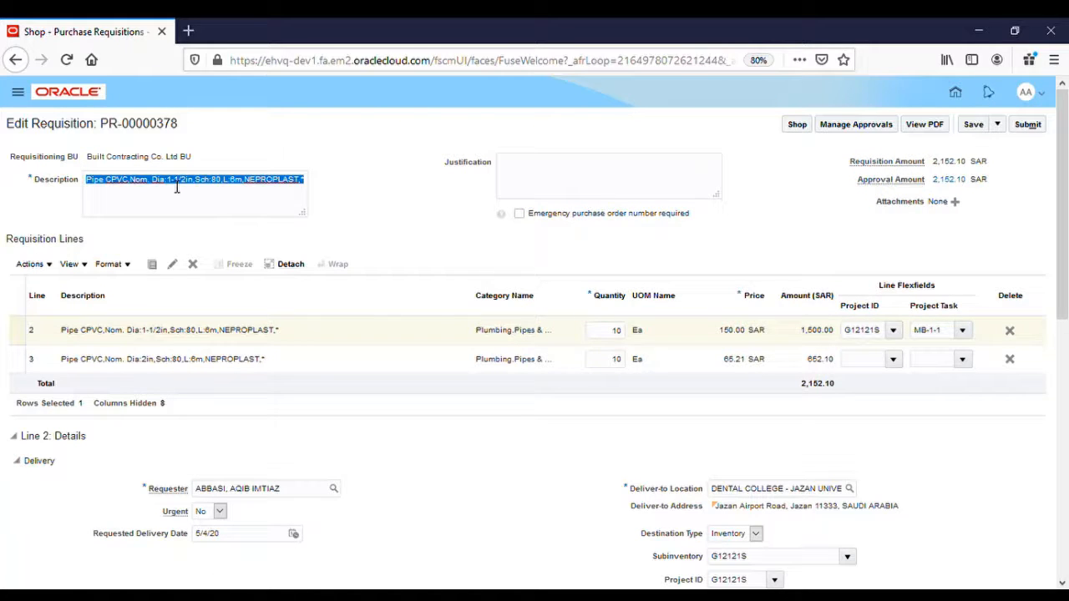
{"action": "key", "text": "BackSpace"}
{"action": "type", "text": "On site material requirement"}
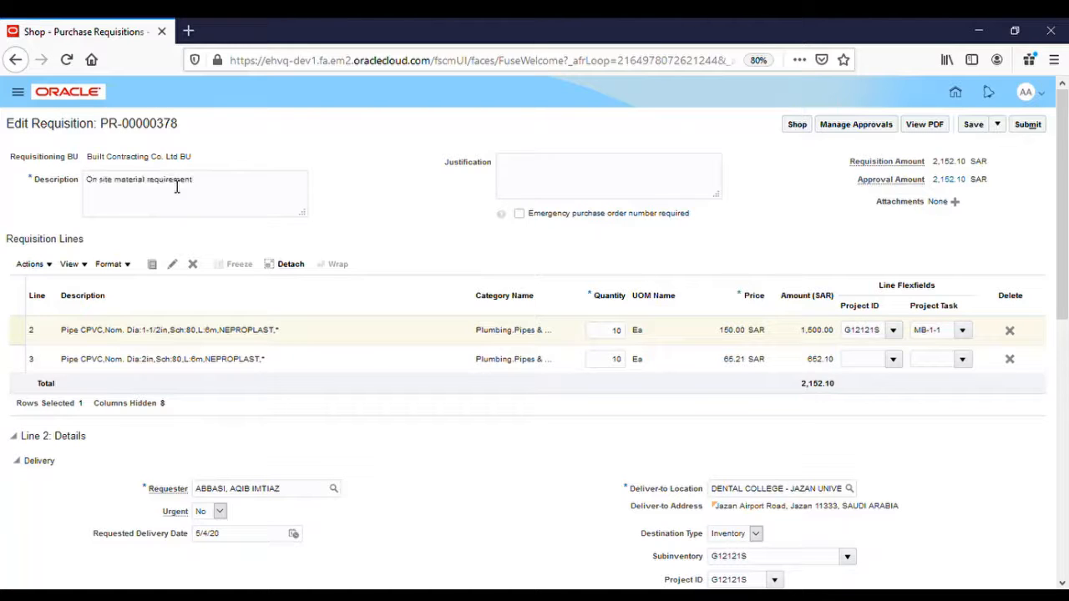
{"action": "left_click", "coordinate": [383, 210]}
Attach Project approval.txt and Project approval - Copy.txt to the requisition and save them.
{"action": "double_click", "coordinate": [885, 202]}
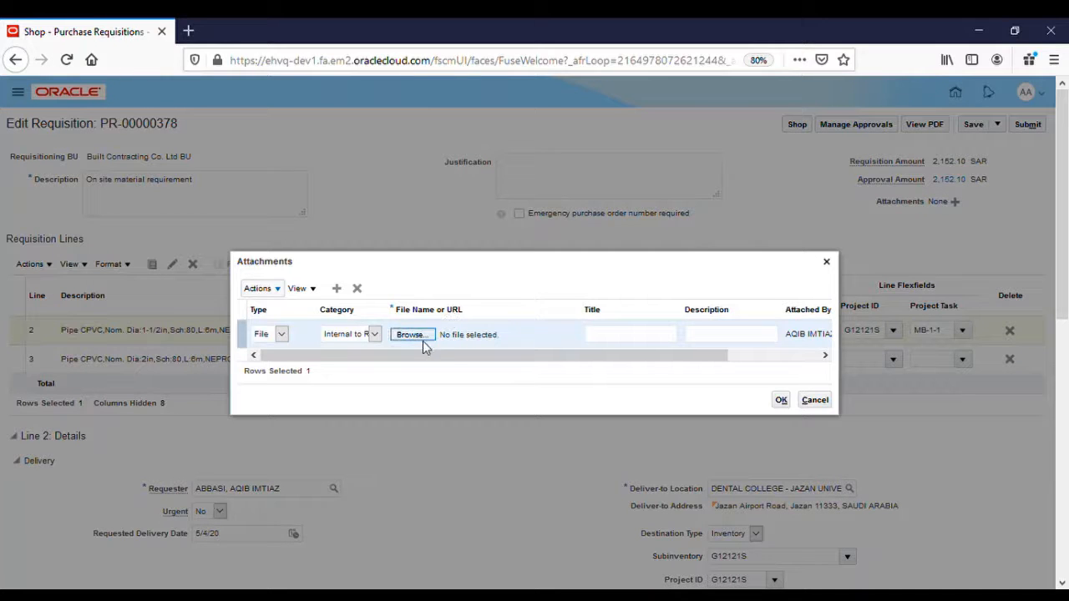
{"action": "left_click", "coordinate": [423, 340]}
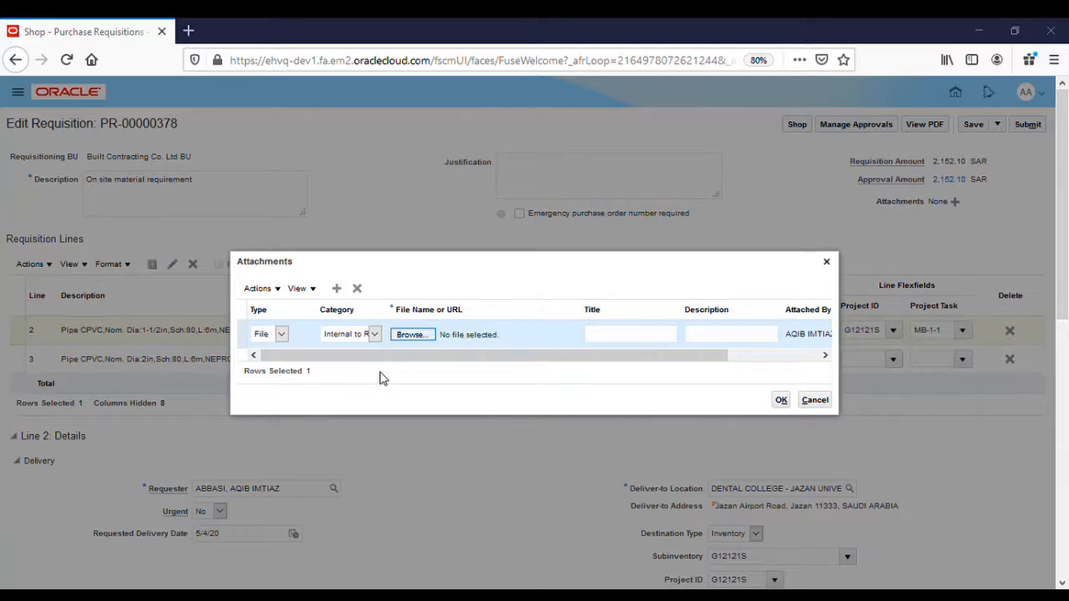
{"action": "key", "text": "Return"}
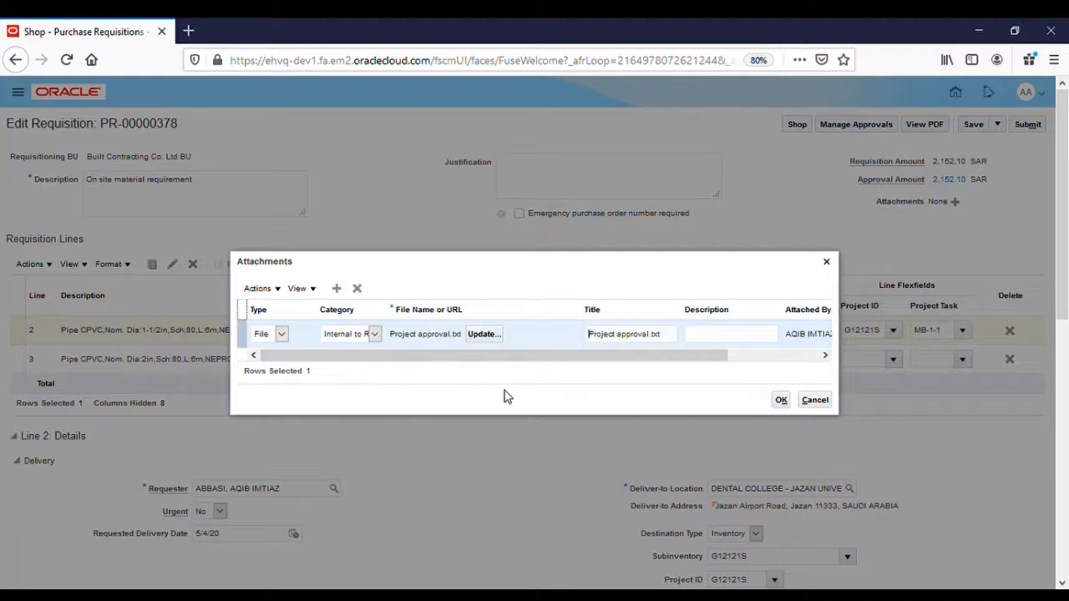
{"action": "left_click", "coordinate": [338, 290]}
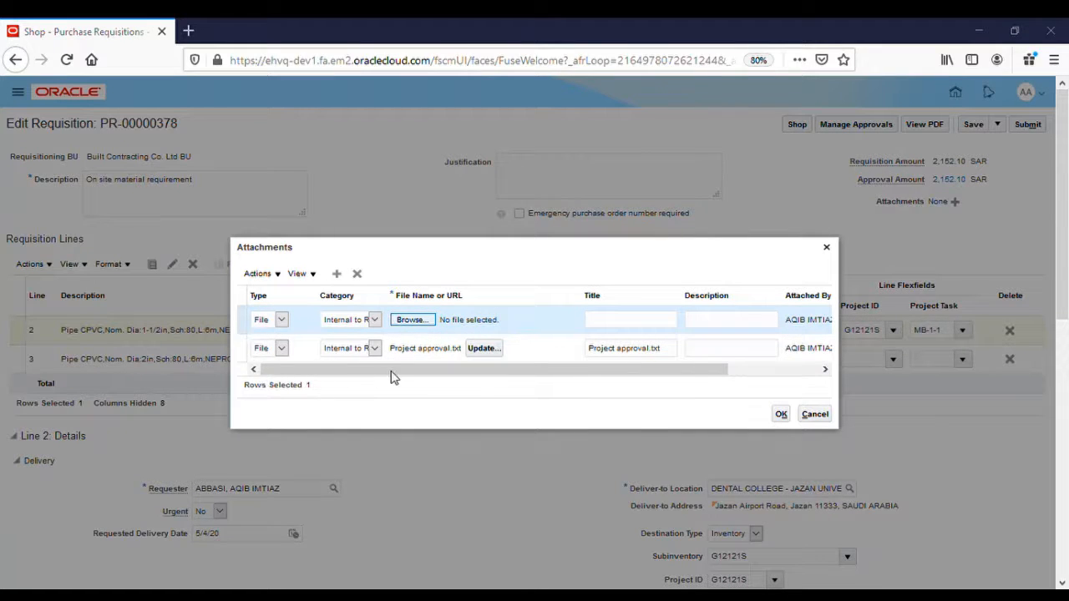
{"action": "left_click", "coordinate": [777, 414]}
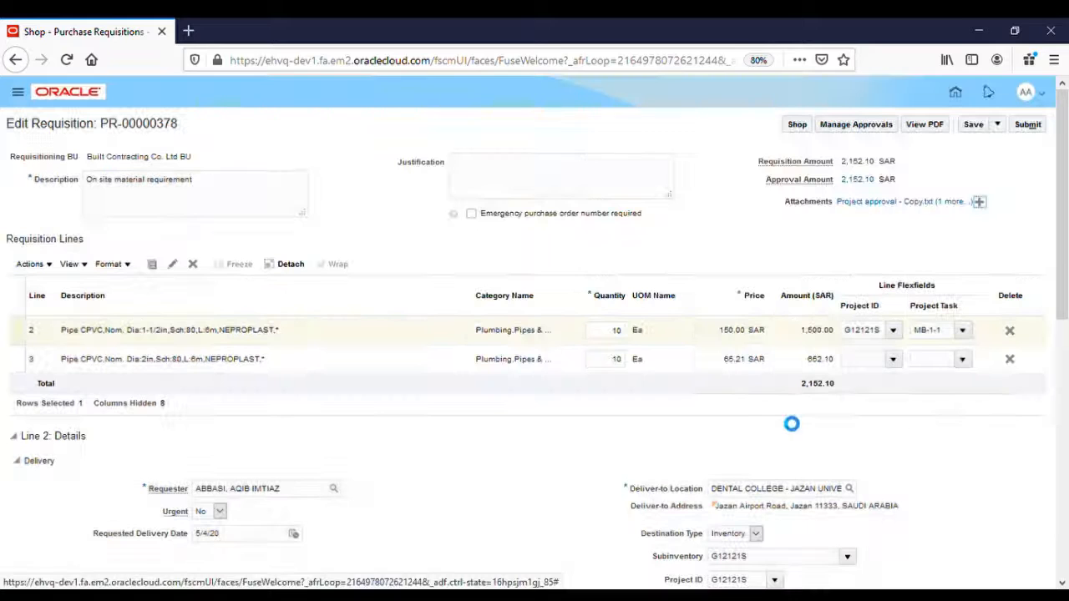
Inspect the Delivery and Billing details of requisition lines 2 and 3.
{"action": "left_click", "coordinate": [460, 339]}
{"action": "scroll", "coordinate": [445, 449], "scroll_direction": "down", "scroll_amount": 5}
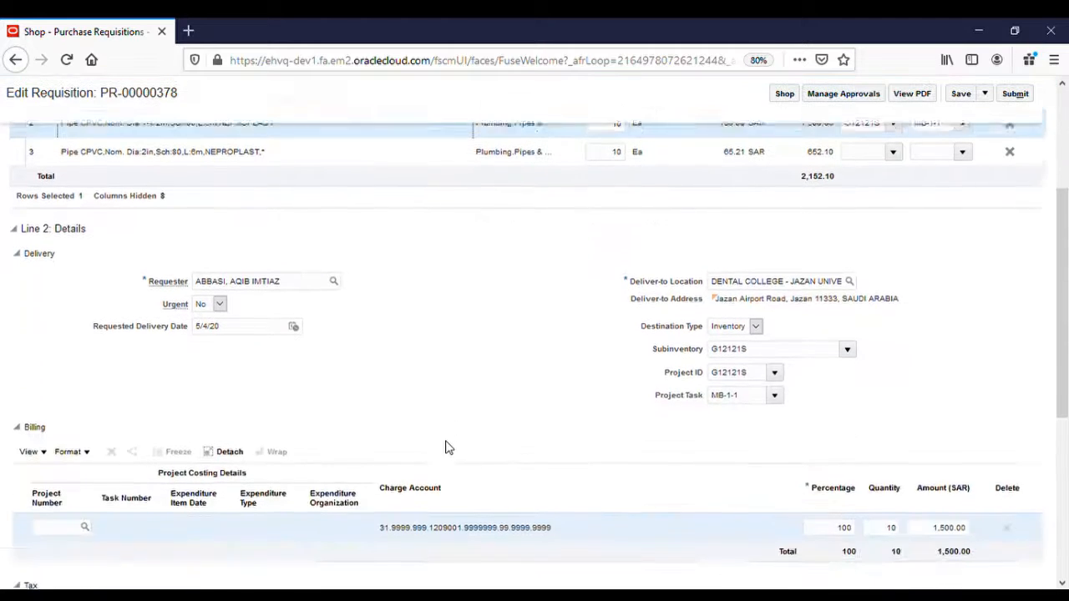
{"action": "scroll", "coordinate": [445, 448], "scroll_direction": "up", "scroll_amount": 4}
{"action": "left_click", "coordinate": [424, 309]}
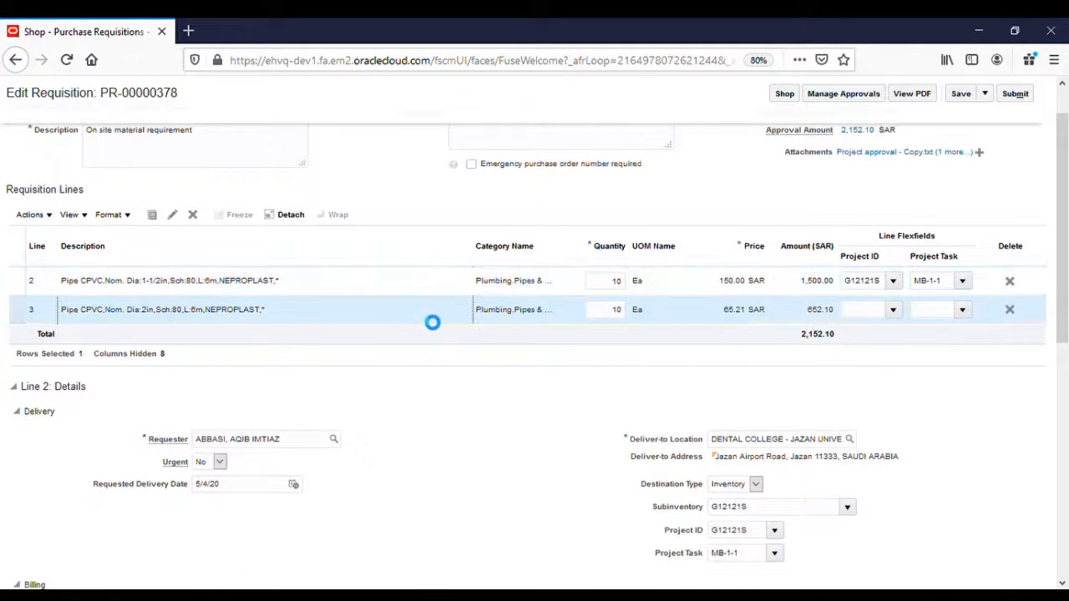
{"action": "scroll", "coordinate": [427, 417], "scroll_direction": "down", "scroll_amount": 4}
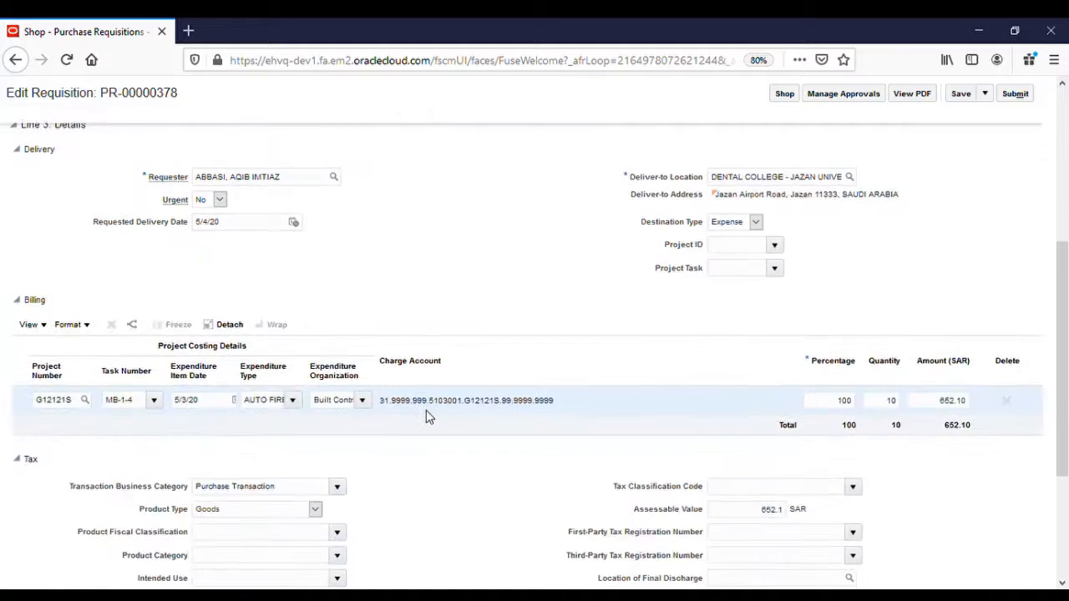
{"action": "scroll", "coordinate": [426, 416], "scroll_direction": "up", "scroll_amount": 4}
{"action": "scroll", "coordinate": [426, 417], "scroll_direction": "up", "scroll_amount": 1}
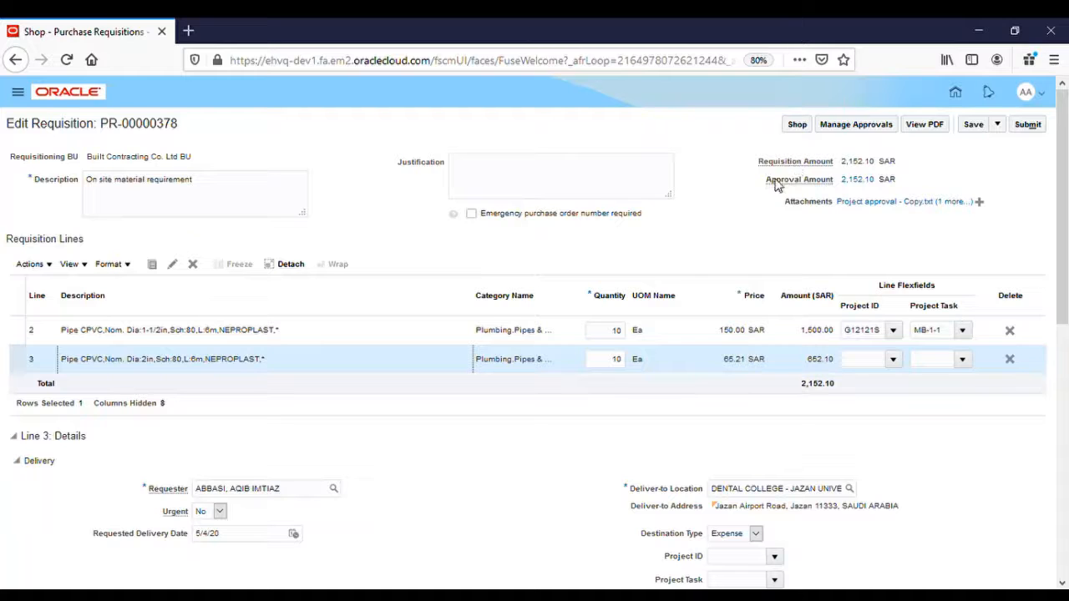
Check the approval hierarchy under Manage Approvals, then submit PR-00000378 for approval.
{"action": "left_click", "coordinate": [843, 127]}
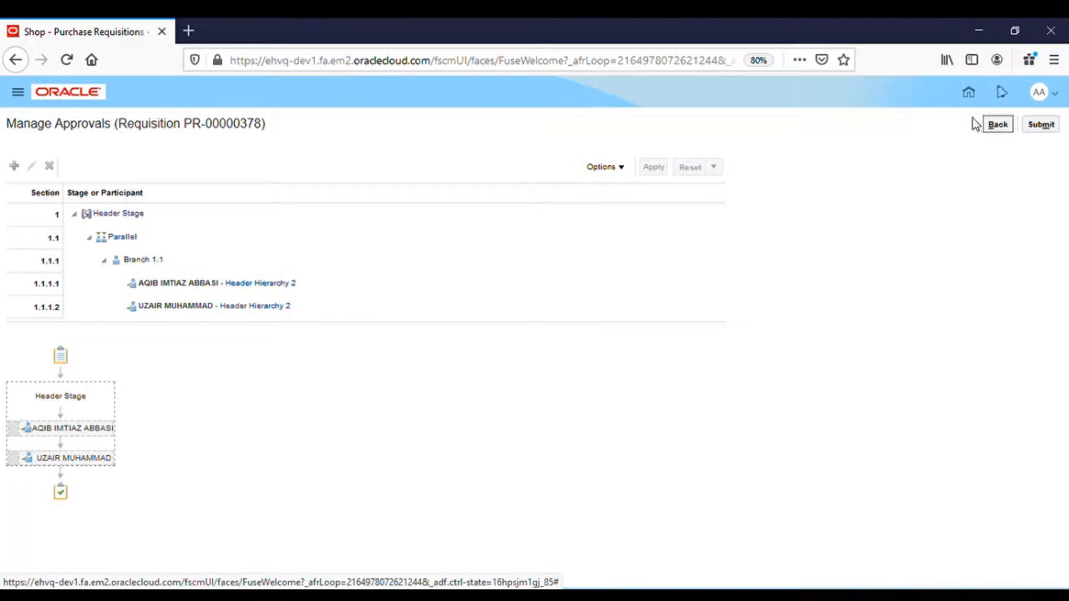
{"action": "left_click", "coordinate": [1042, 125]}
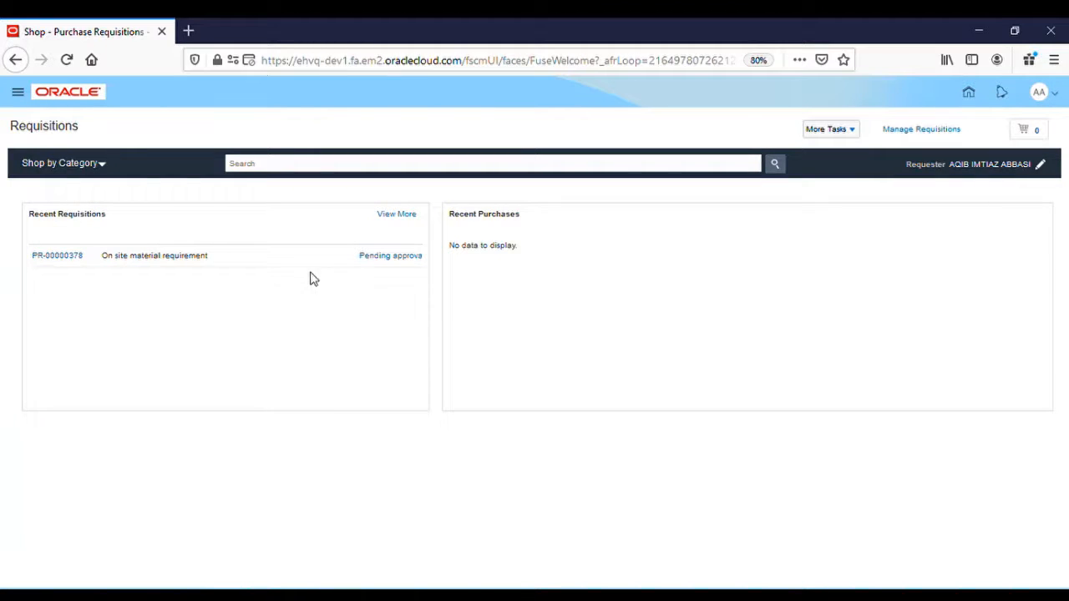
{"action": "double_click", "coordinate": [200, 262]}
{"action": "left_click", "coordinate": [201, 262]}
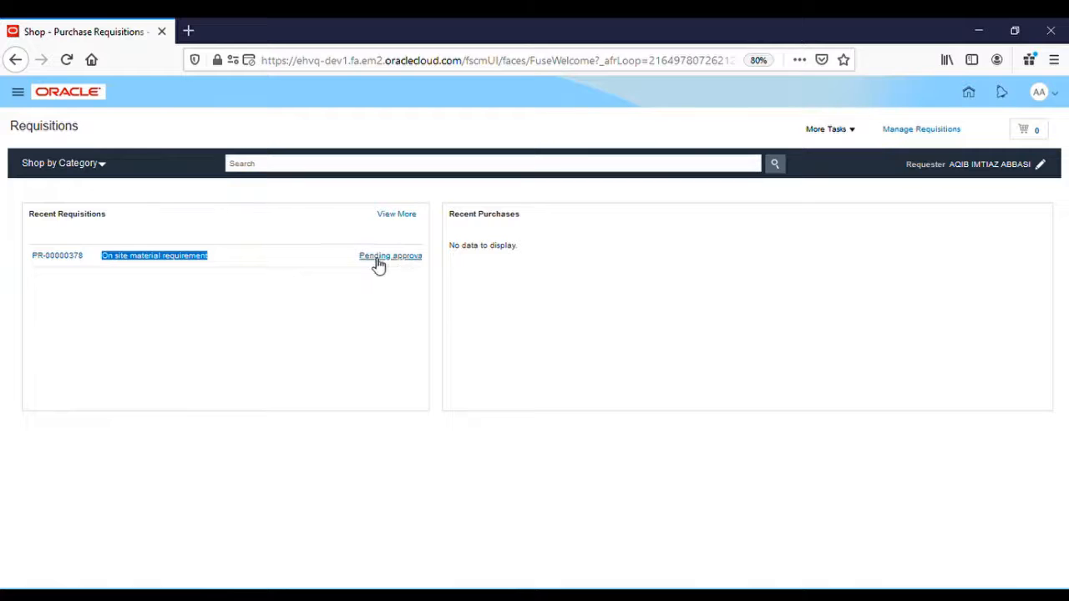
{"action": "left_click", "coordinate": [399, 259]}
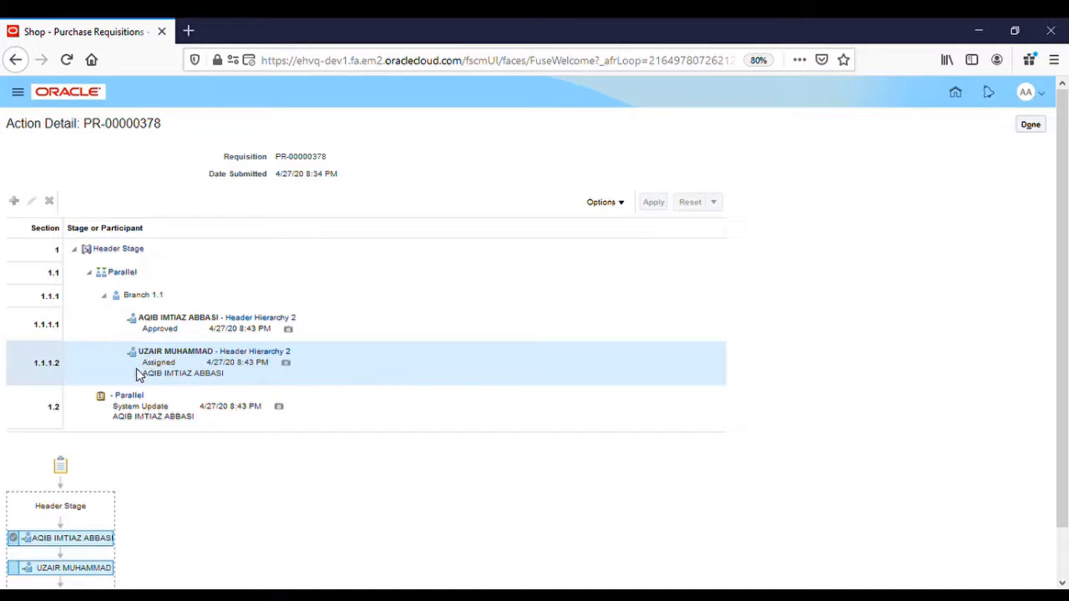
{"action": "scroll", "coordinate": [175, 501], "scroll_direction": "down", "scroll_amount": 1}
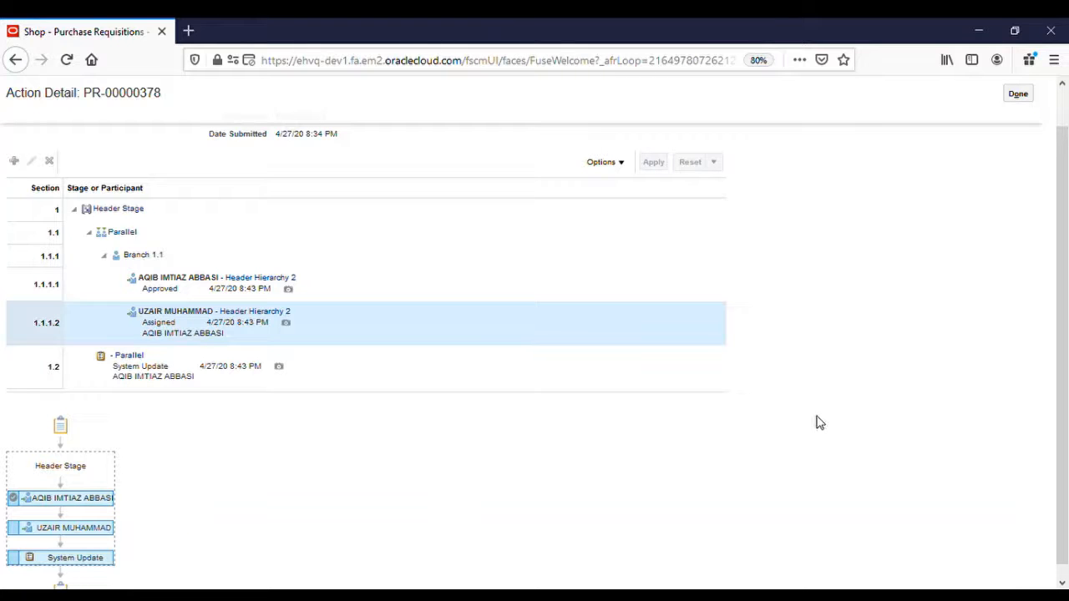
{"action": "left_click", "coordinate": [1018, 94]}
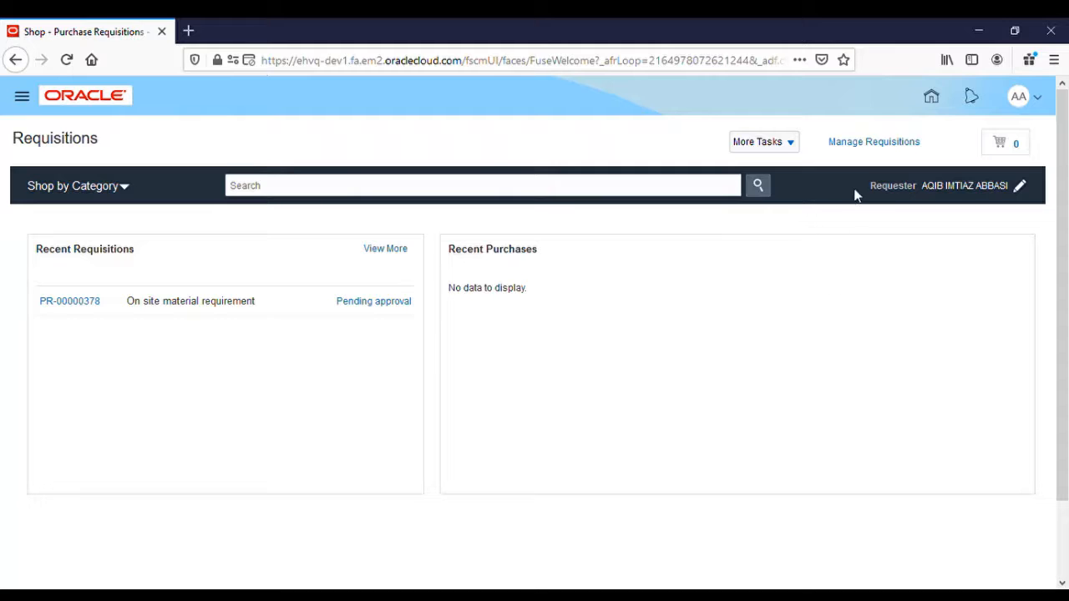
Browse the Manage Requisitions search results for PR requisitions and their Pending approval or Approved statuses.
{"action": "left_click", "coordinate": [880, 151]}
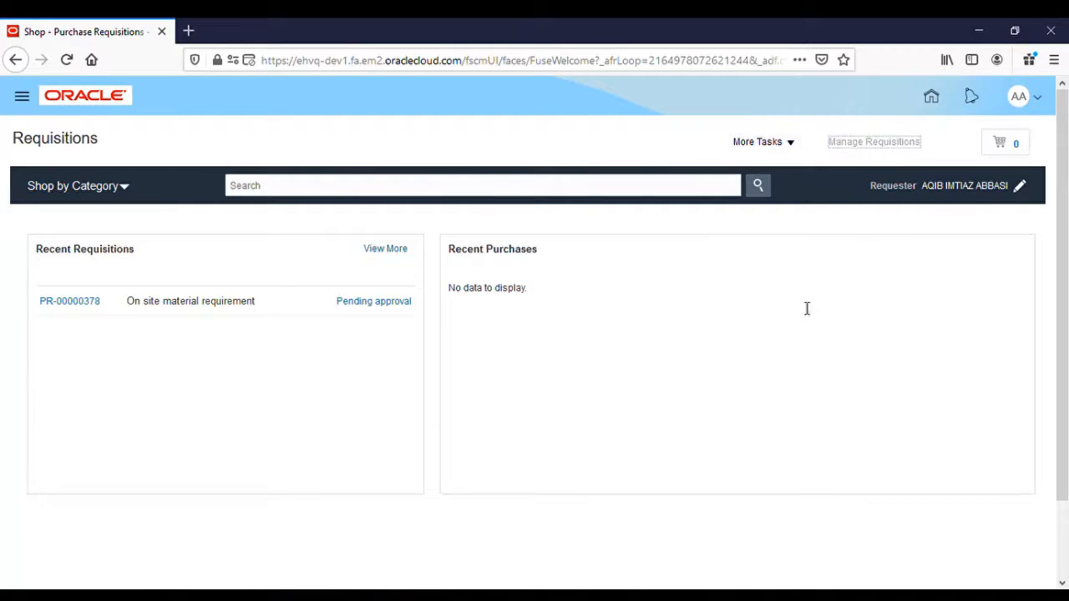
{"action": "scroll", "coordinate": [511, 422], "scroll_direction": "down", "scroll_amount": 3}
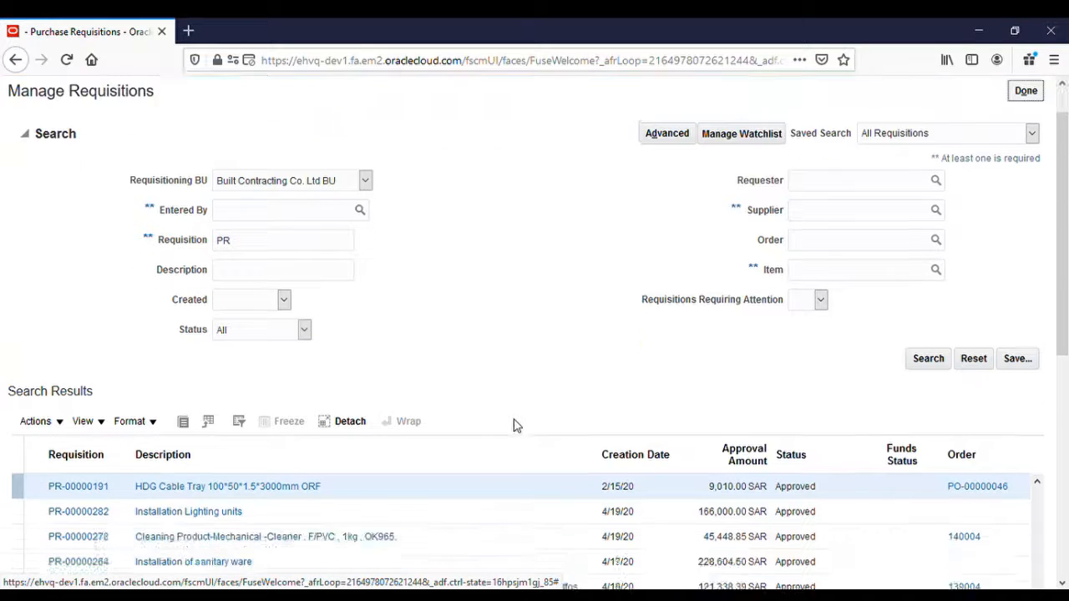
{"action": "scroll", "coordinate": [518, 426], "scroll_direction": "down", "scroll_amount": 1}
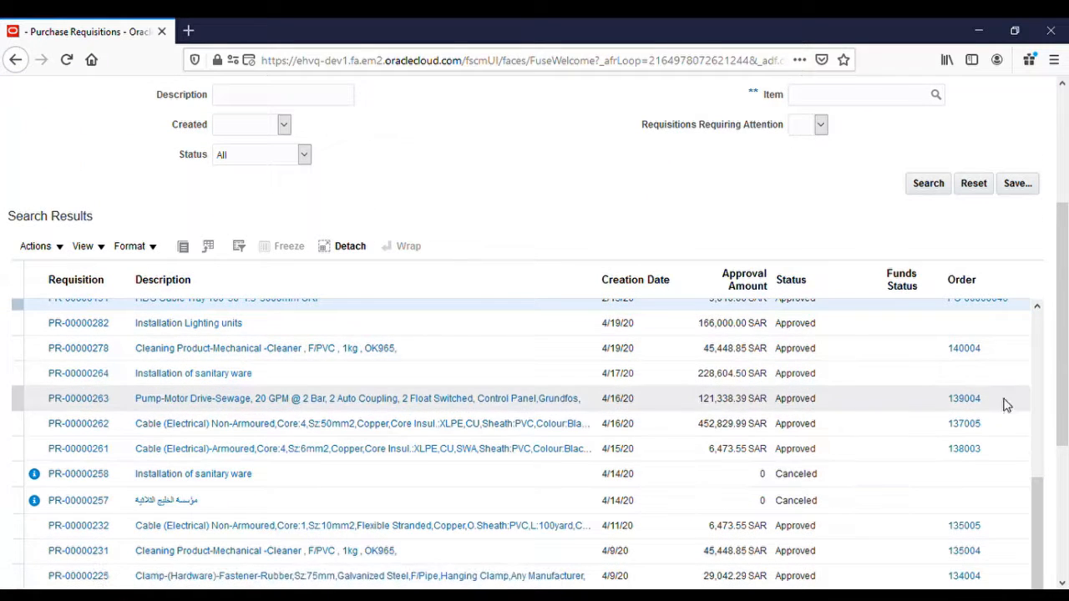
{"action": "scroll", "coordinate": [1044, 394], "scroll_direction": "up", "scroll_amount": 1}
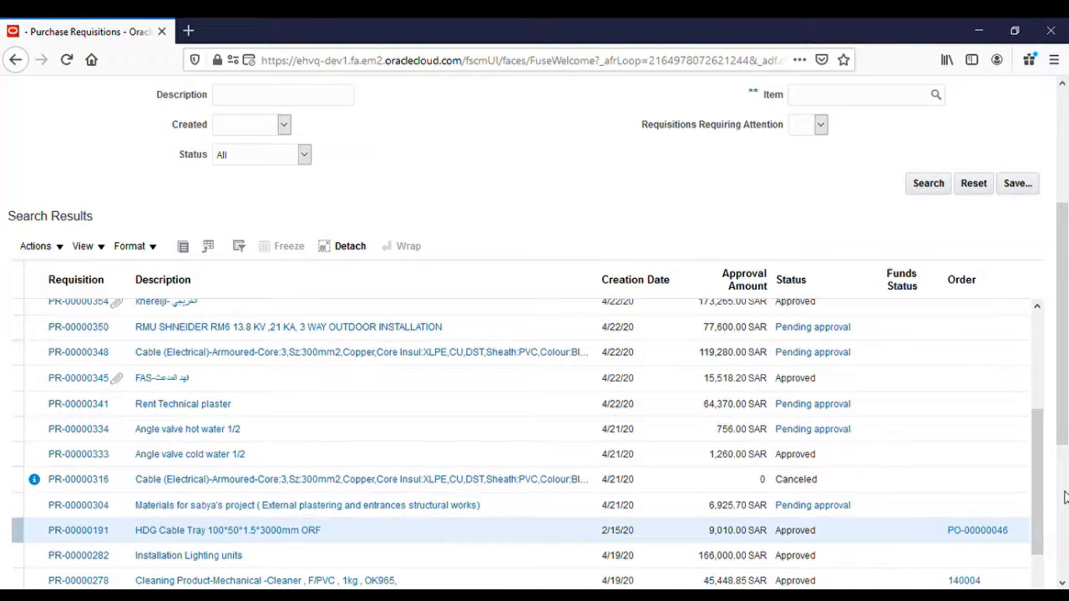
{"action": "scroll", "coordinate": [1064, 497], "scroll_direction": "down", "scroll_amount": 2}
{"action": "scroll", "coordinate": [1064, 497], "scroll_direction": "down", "scroll_amount": 1}
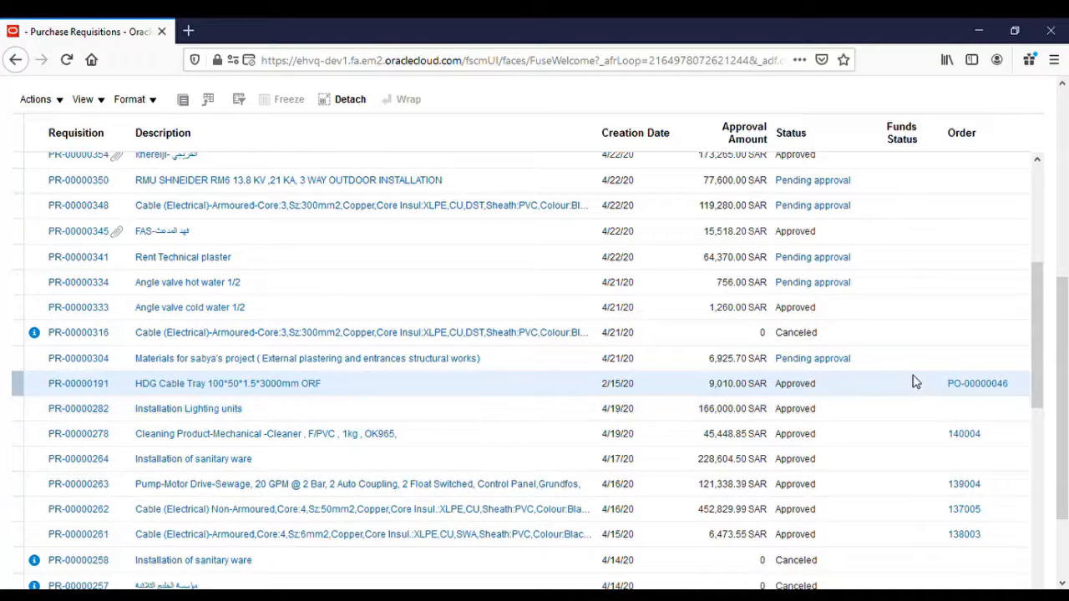
{"action": "left_click", "coordinate": [979, 387]}
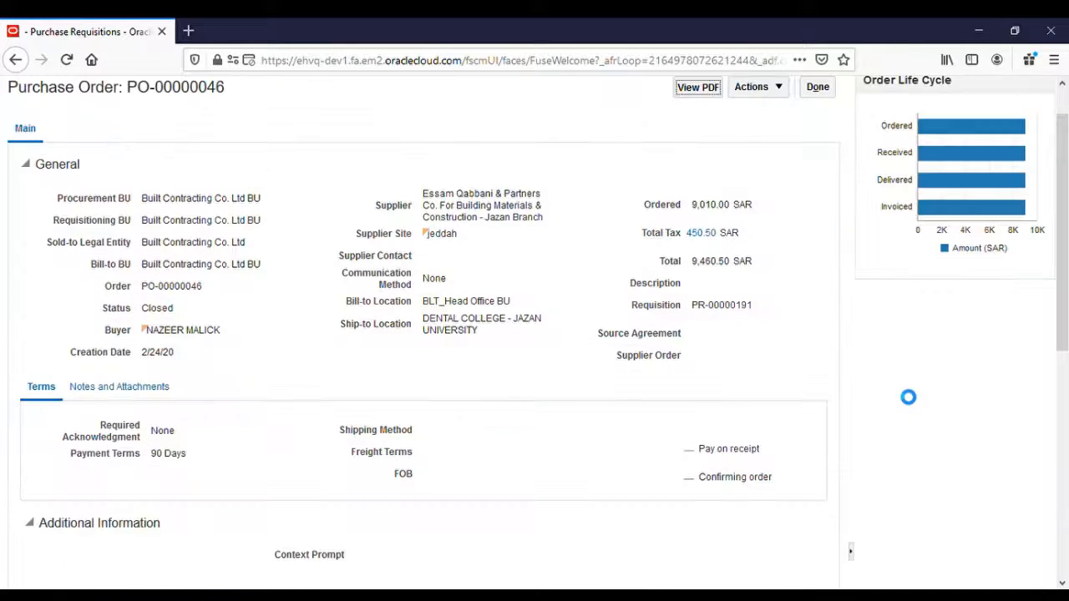
{"action": "scroll", "coordinate": [747, 348], "scroll_direction": "down", "scroll_amount": 5}
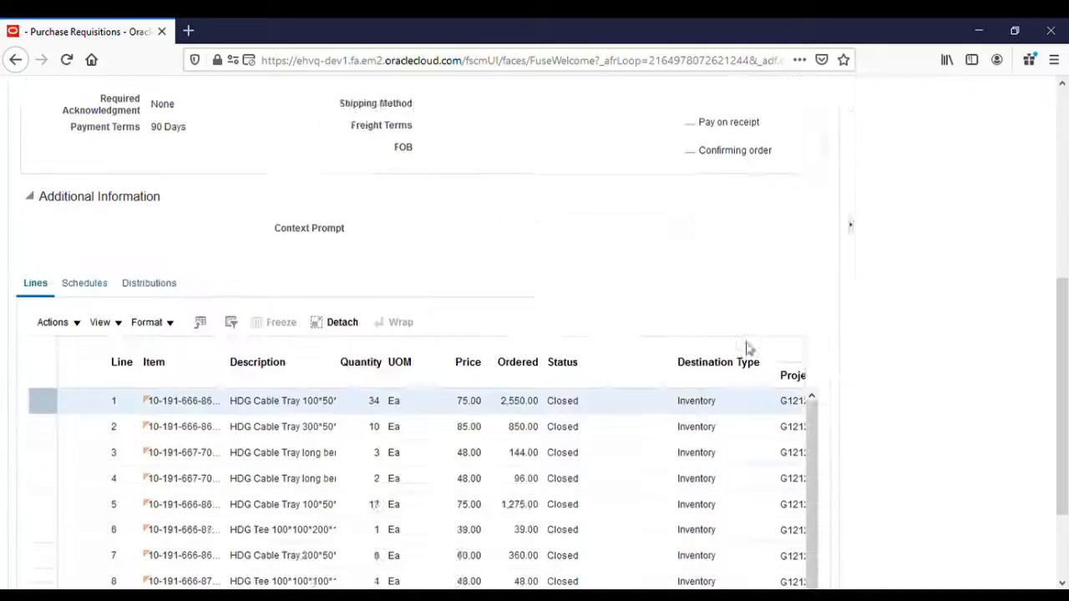
{"action": "scroll", "coordinate": [644, 239], "scroll_direction": "up", "scroll_amount": 5}
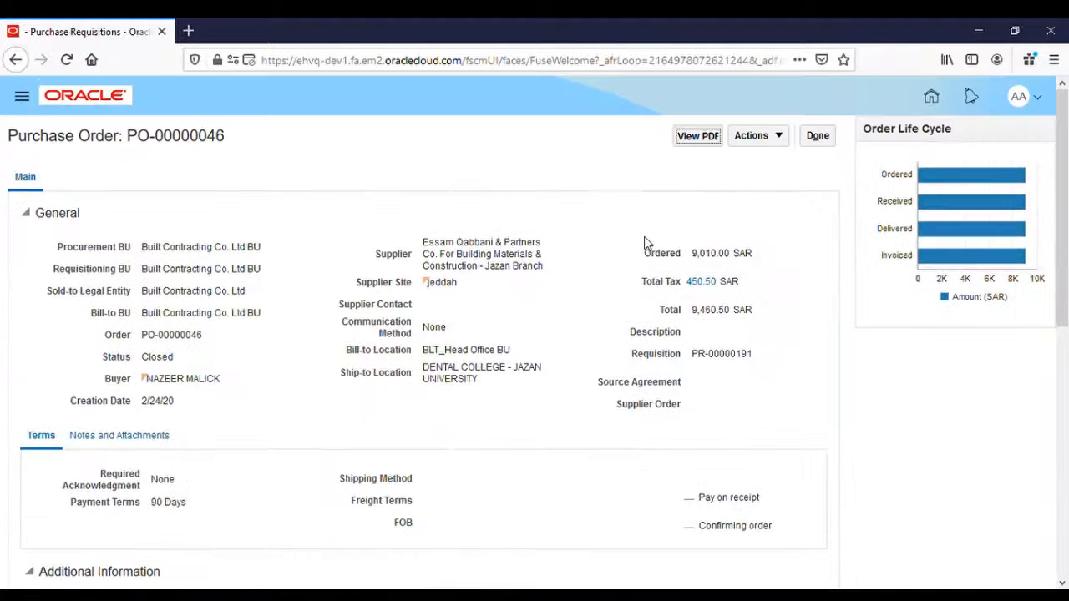
{"action": "mouse_move", "coordinate": [1009, 187]}
{"action": "left_click", "coordinate": [815, 141]}
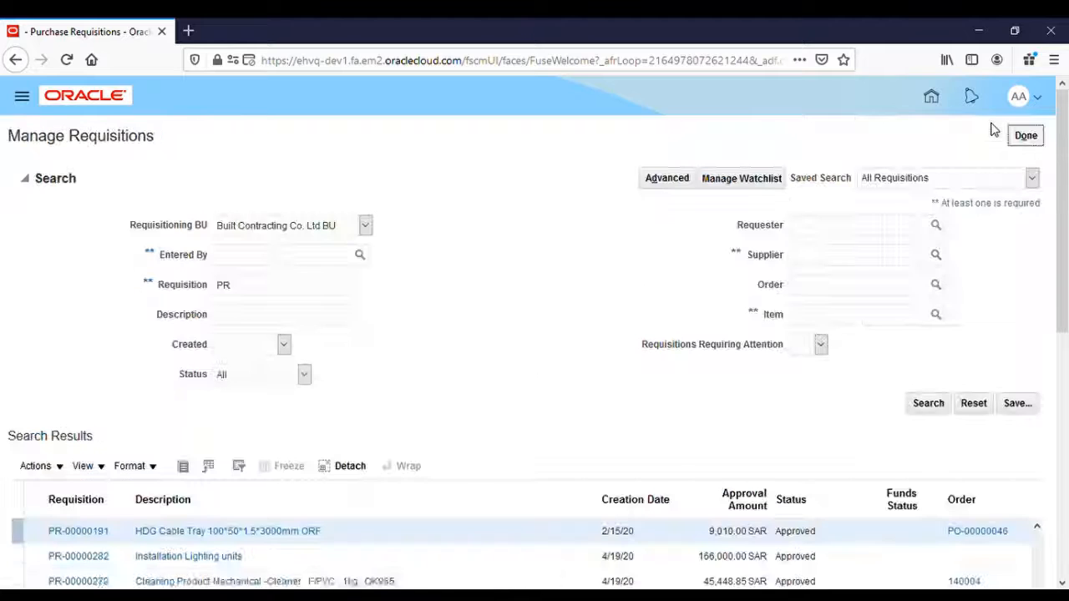